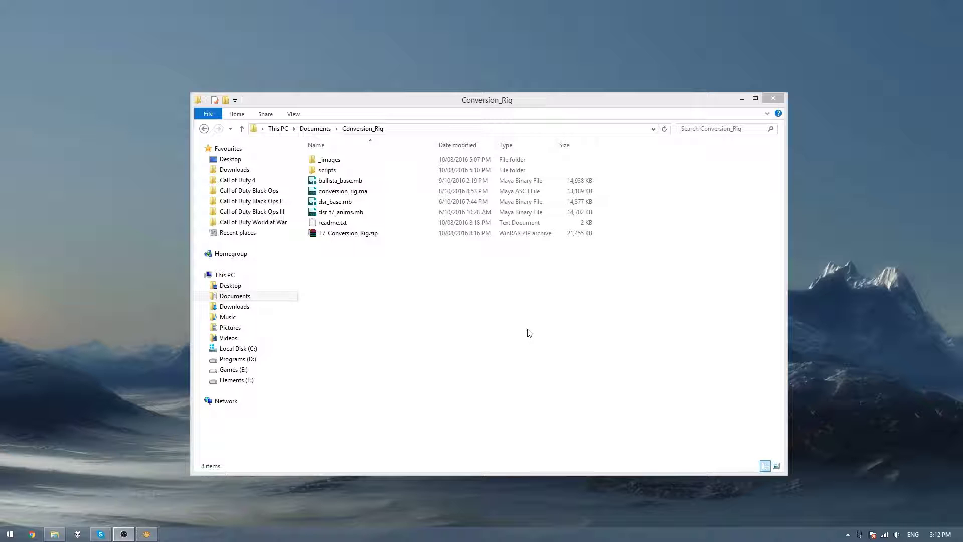
- Open the conversion_rig.ma scene in Maya and close the Hypergraph Hierarchy window
{"action": "double_click", "coordinate": [357, 192]}
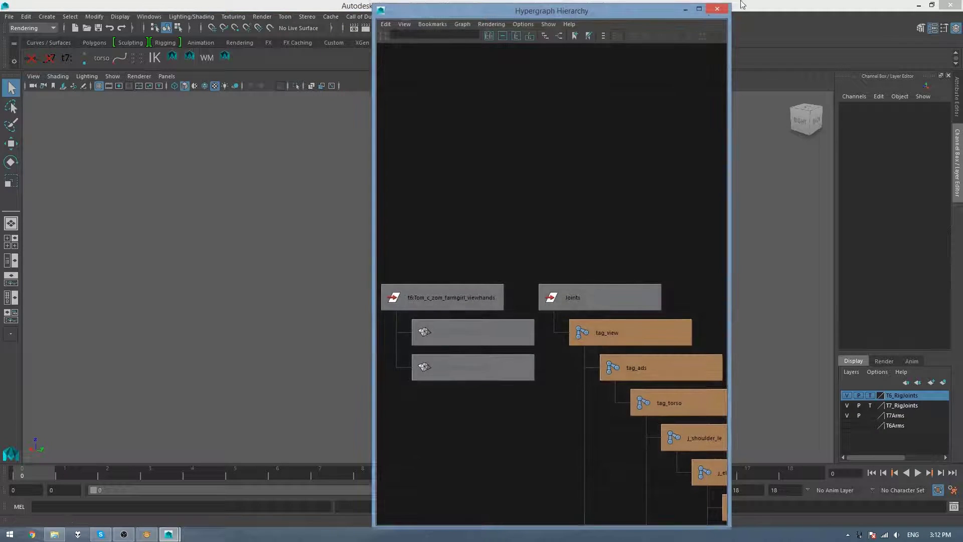
{"action": "left_click", "coordinate": [717, 9]}
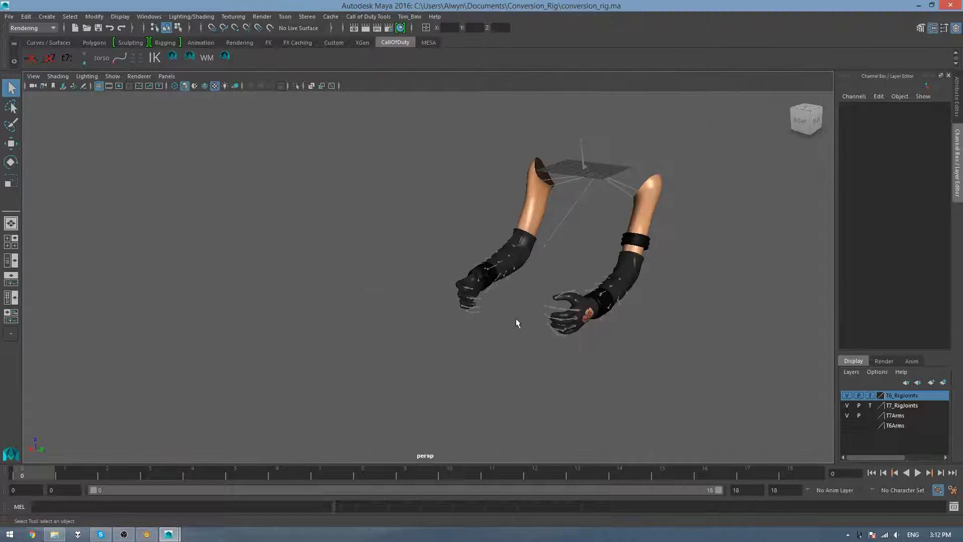
- Switch to File Explorer and browse from Downloads to WraithBeta006\exported_files\black_ops_2\xmodels
{"action": "key", "text": "alt+Tab"}
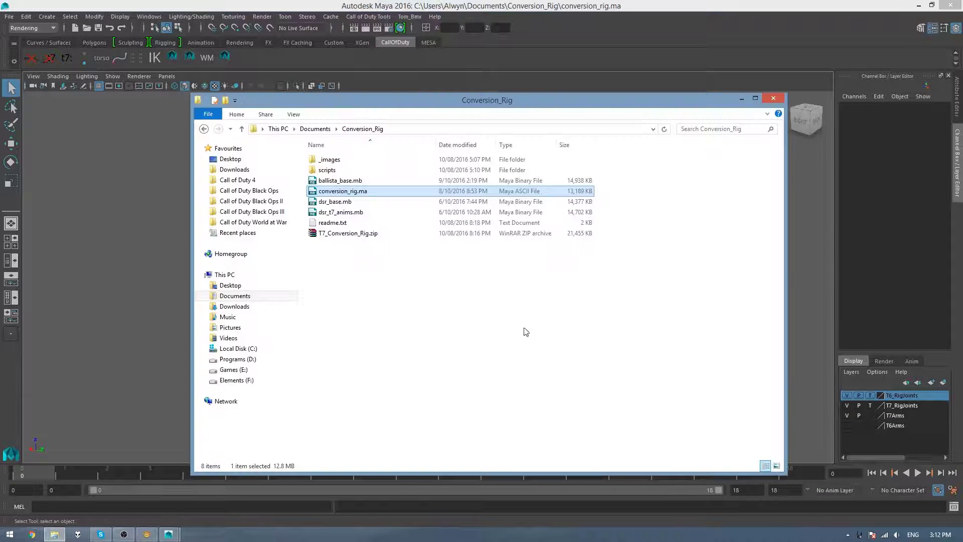
{"action": "left_click", "coordinate": [246, 170]}
{"action": "left_click", "coordinate": [384, 184]}
{"action": "key", "text": "w"}
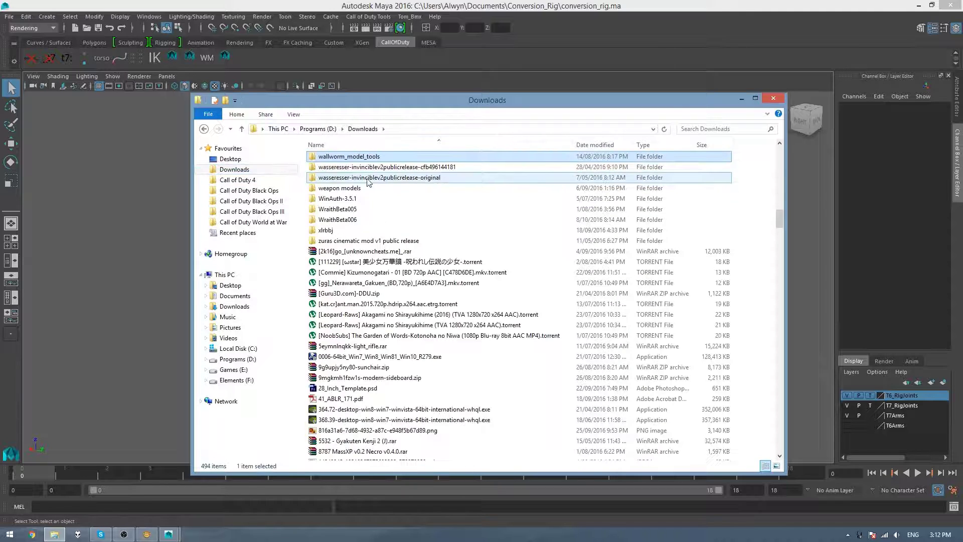
{"action": "double_click", "coordinate": [337, 219]}
{"action": "double_click", "coordinate": [341, 170]}
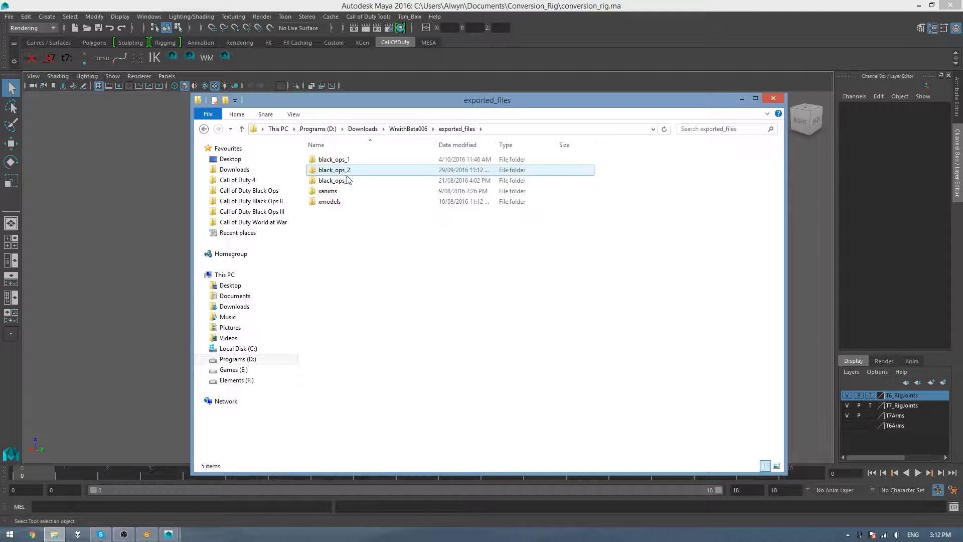
{"action": "double_click", "coordinate": [346, 170]}
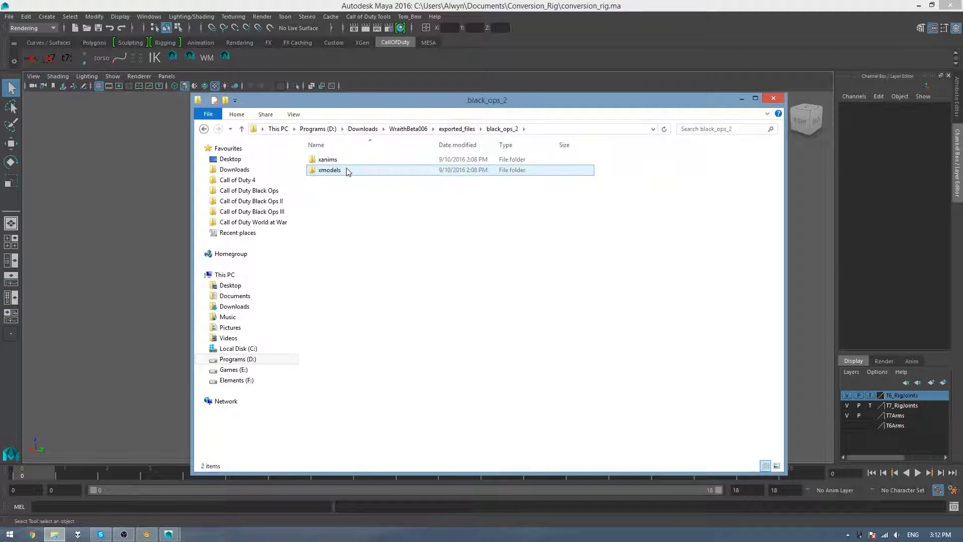
{"action": "double_click", "coordinate": [347, 170]}
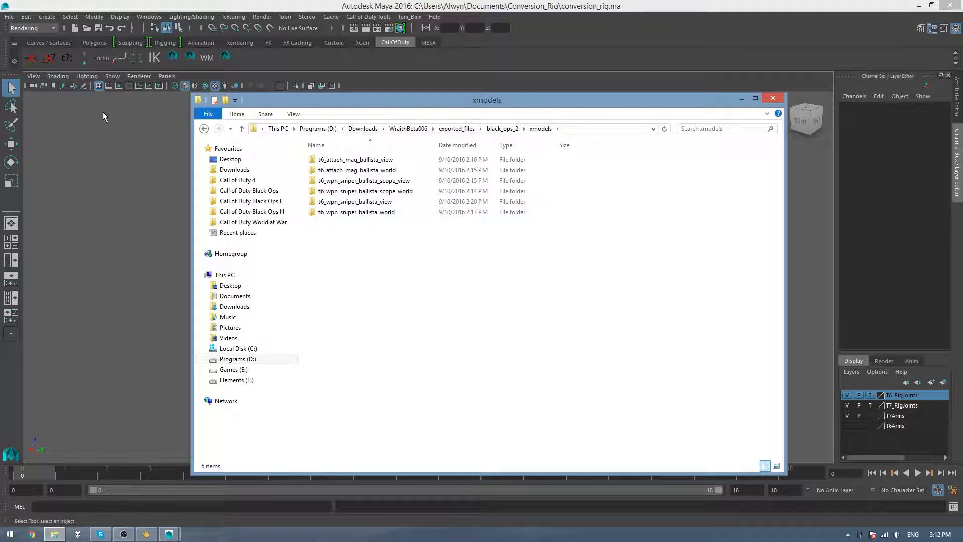
- Import ballista_full.mb from the t6_wpn_sniper_ballista_view folder into the open Maya scene
{"action": "left_click", "coordinate": [397, 204]}
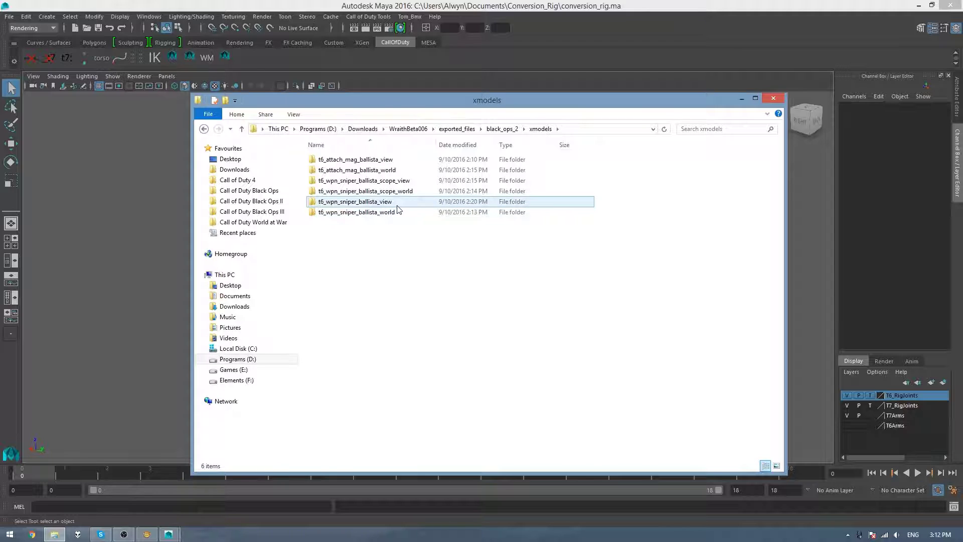
{"action": "double_click", "coordinate": [393, 201]}
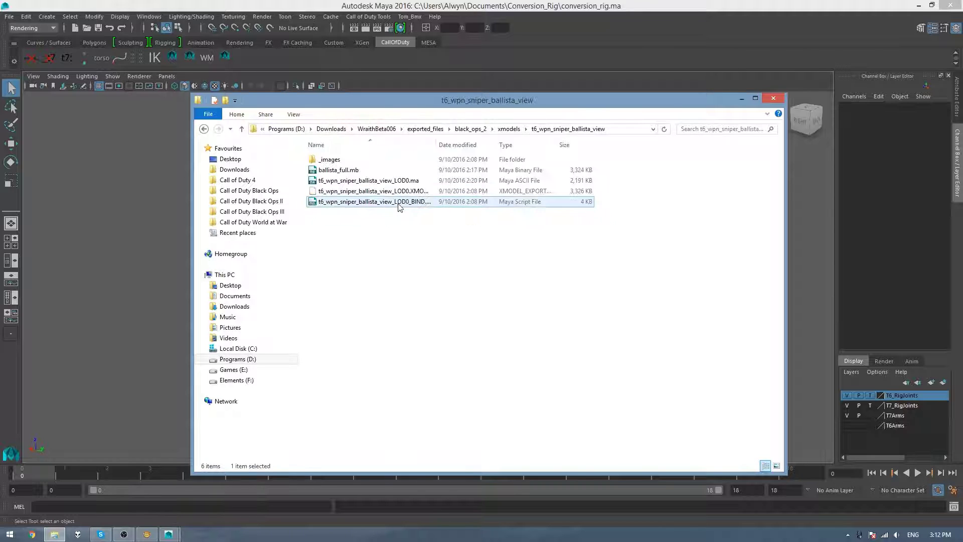
{"action": "left_click", "coordinate": [339, 171]}
{"action": "left_click_drag", "start_coordinate": [339, 171], "coordinate": [136, 284]}
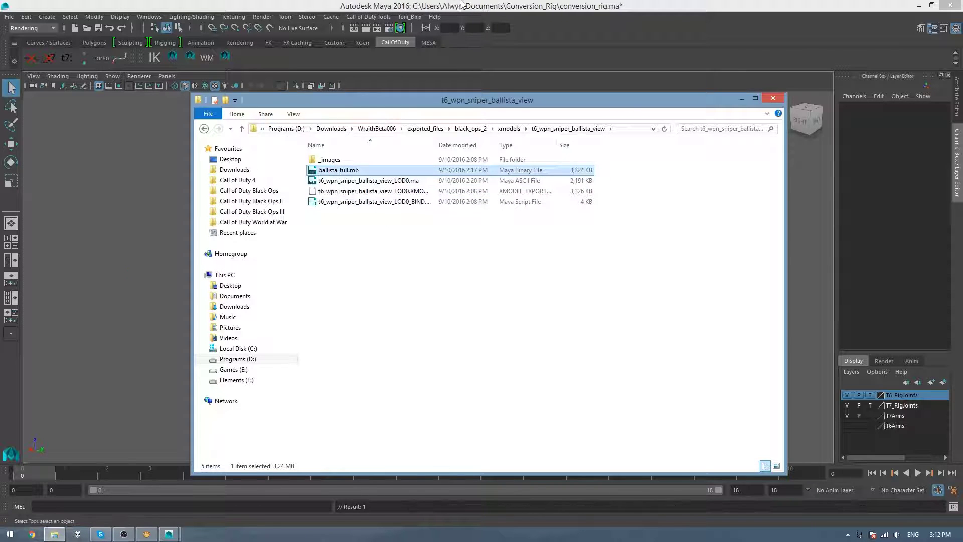
{"action": "left_click", "coordinate": [137, 285]}
{"action": "left_click_drag", "start_coordinate": [404, 241], "coordinate": [438, 235], "text": "alt"}
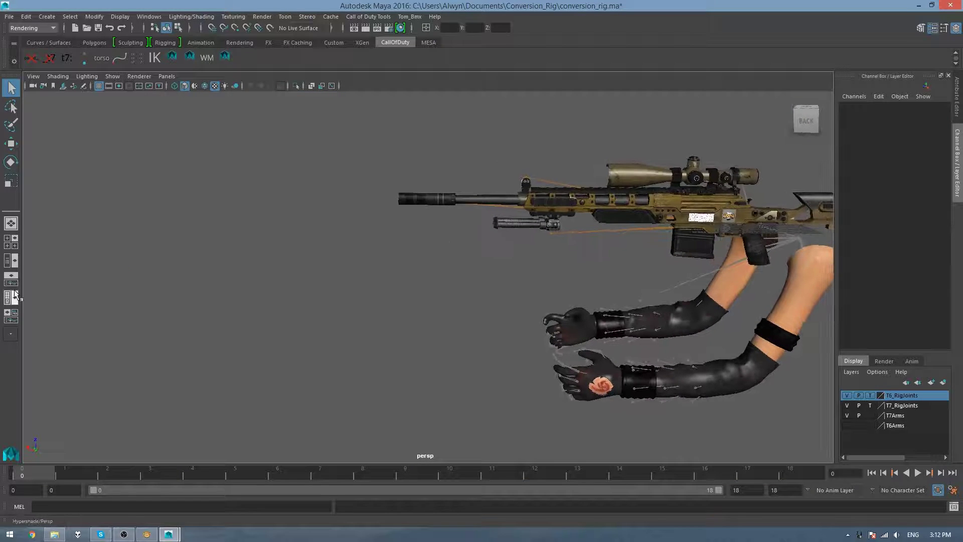
- Show the Outliner beside the perspective view and parent j_gun from Joints1 under t7:tag_weapon_right_t7
{"action": "left_click", "coordinate": [11, 260]}
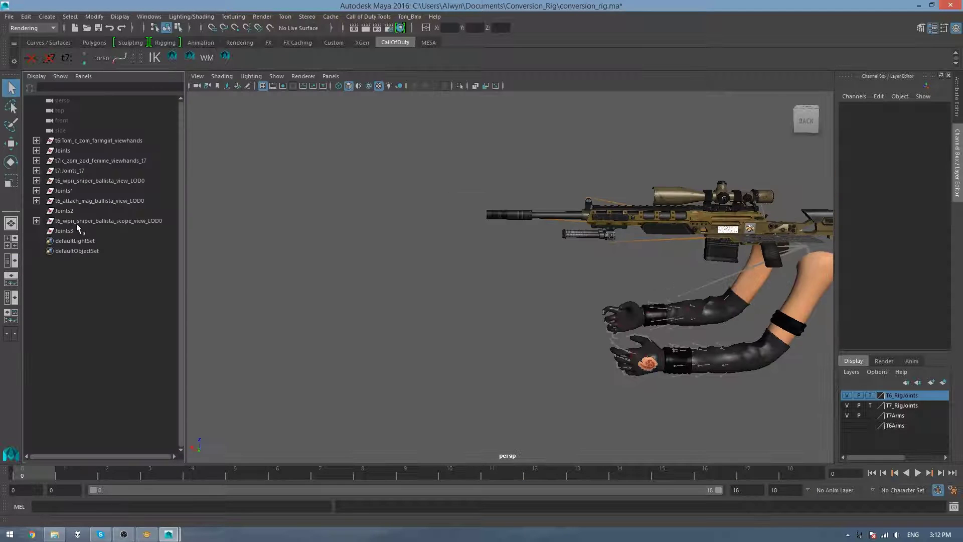
{"action": "left_click", "coordinate": [36, 191]}
{"action": "left_click", "coordinate": [95, 201]}
{"action": "left_click", "coordinate": [37, 170]}
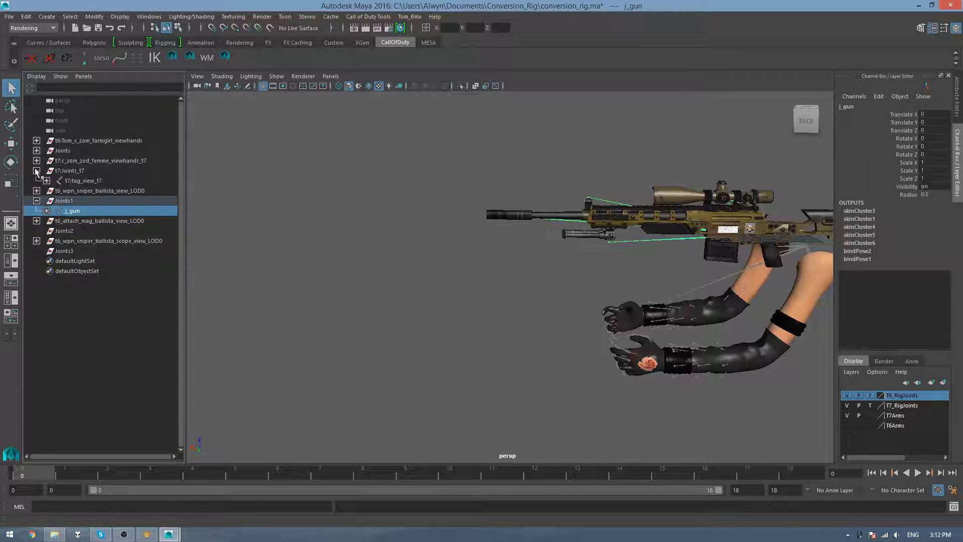
{"action": "left_click", "coordinate": [46, 180]}
{"action": "left_click", "coordinate": [56, 191]}
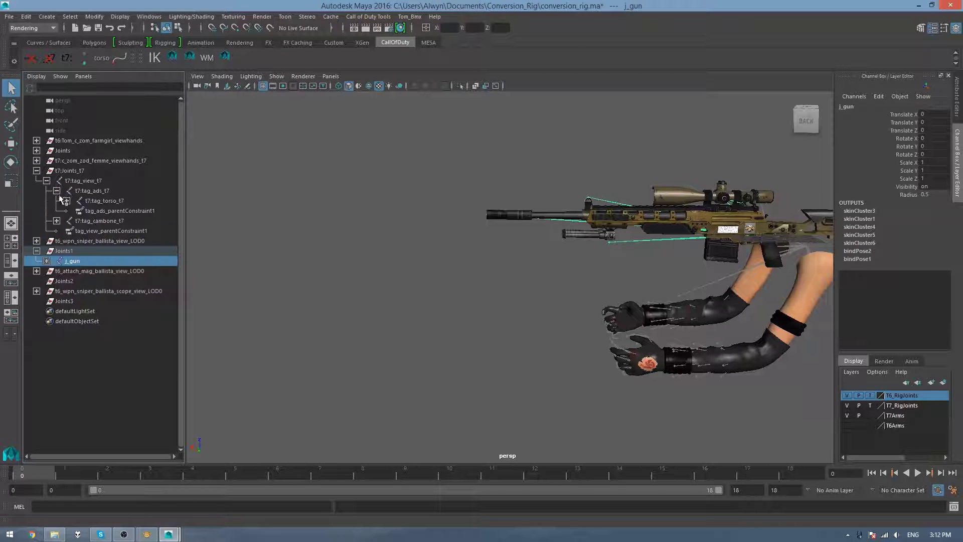
{"action": "left_click", "coordinate": [66, 200]}
{"action": "middle_click_drag", "start_coordinate": [83, 312], "coordinate": [123, 242]}
- Select the whole t7:Joints_t7 hierarchy and run removeNamespace.mel on it from the Conversion_Rig scripts folder
{"action": "left_click", "coordinate": [68, 171]}
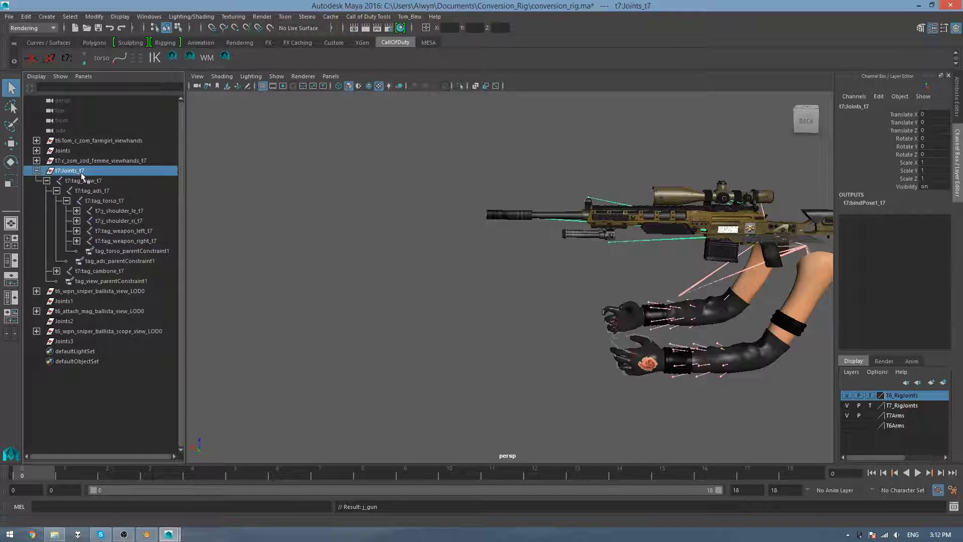
{"action": "left_click", "coordinate": [70, 18]}
{"action": "left_click", "coordinate": [98, 62]}
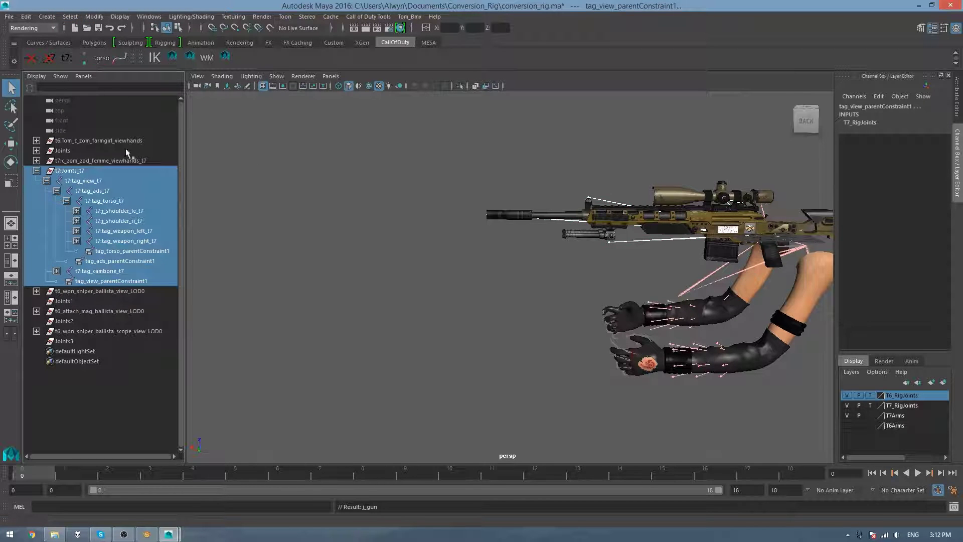
{"action": "key", "text": "alt+Tab"}
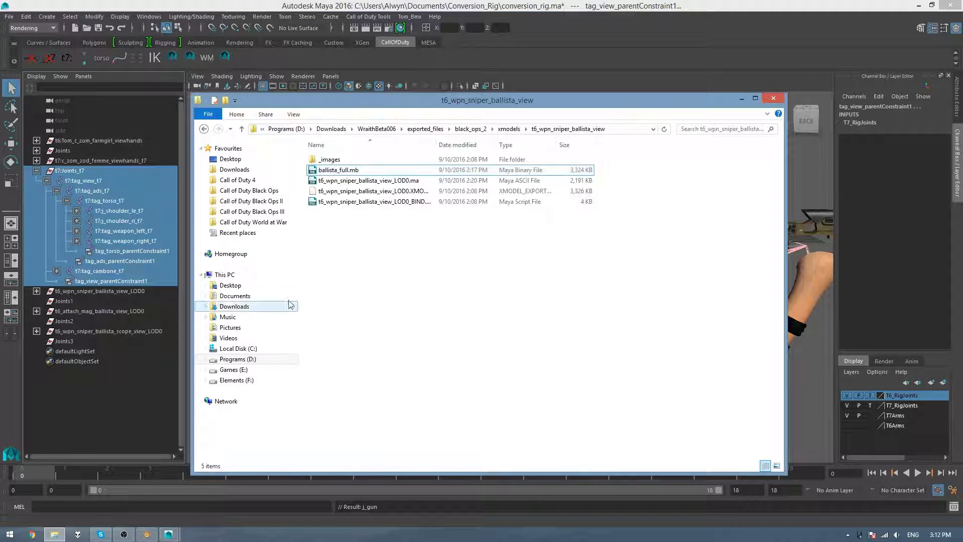
{"action": "left_click", "coordinate": [235, 295]}
{"action": "double_click", "coordinate": [333, 285]}
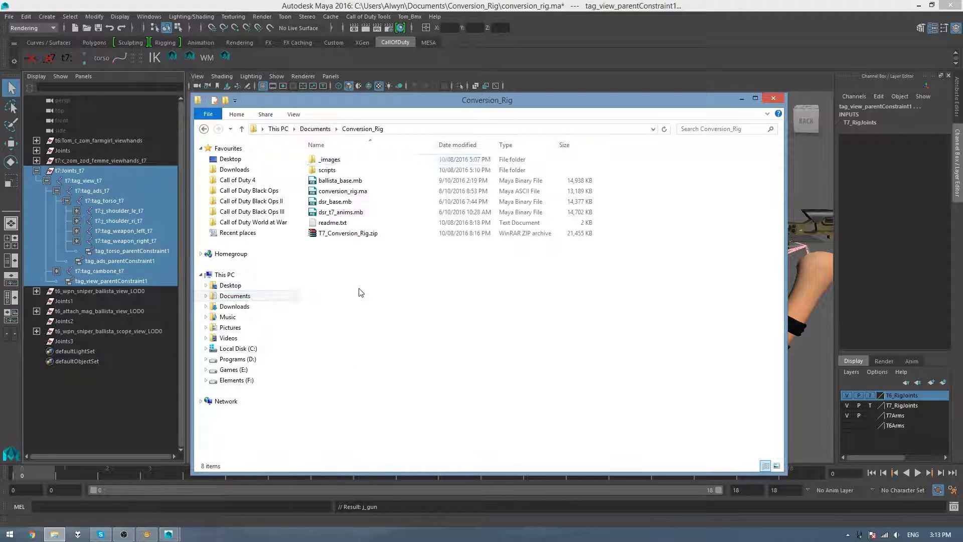
{"action": "double_click", "coordinate": [329, 170]}
{"action": "left_click_drag", "start_coordinate": [345, 100], "coordinate": [606, 137]}
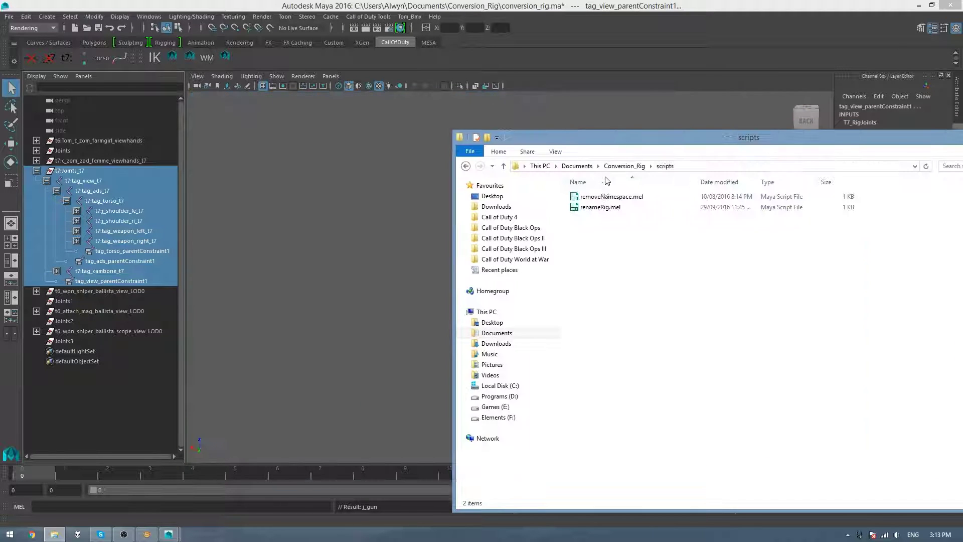
{"action": "left_click", "coordinate": [597, 198]}
{"action": "left_click_drag", "start_coordinate": [605, 201], "coordinate": [278, 234]}
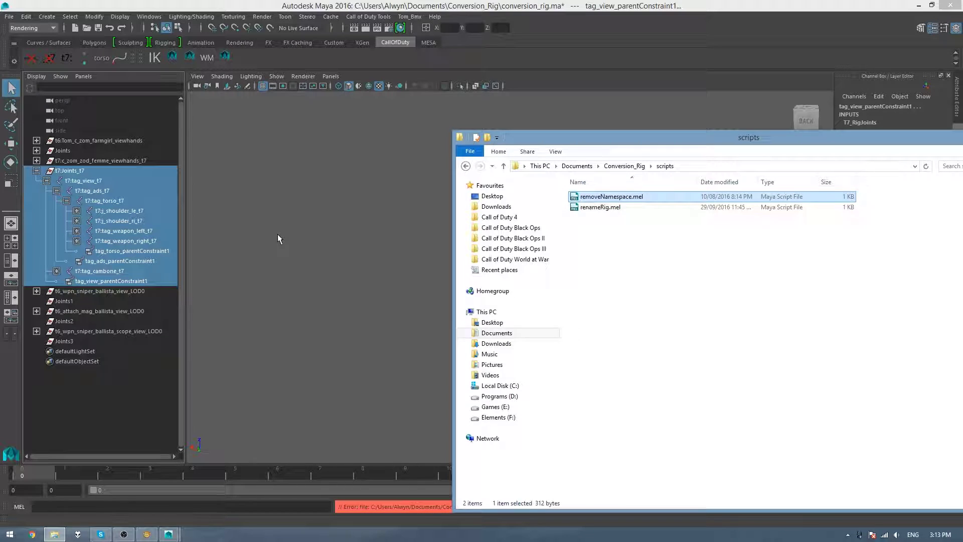
{"action": "left_click_drag", "start_coordinate": [625, 200], "coordinate": [345, 250]}
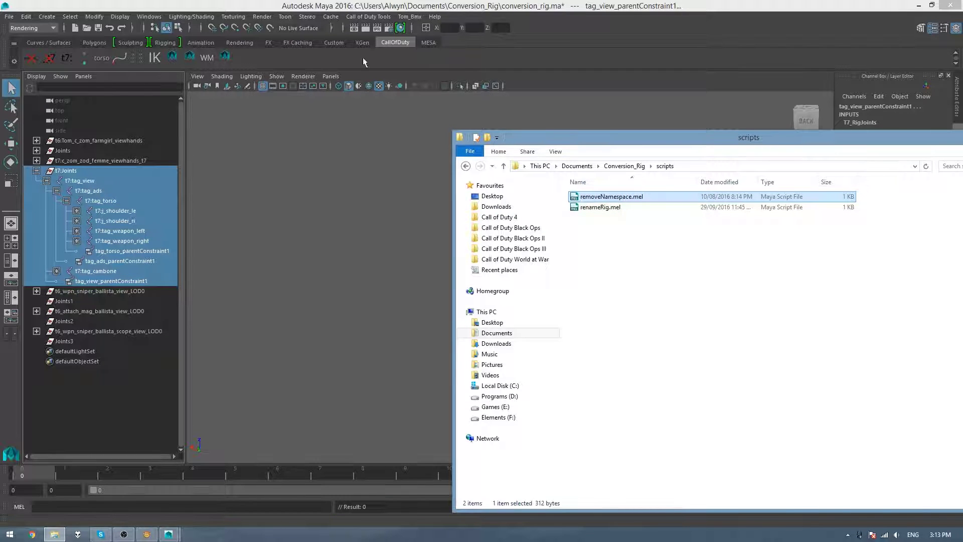
{"action": "left_click", "coordinate": [356, 116]}
{"action": "key", "text": "ctrl+s"}
{"action": "middle_click_drag", "start_coordinate": [583, 300], "coordinate": [467, 320], "text": "alt"}
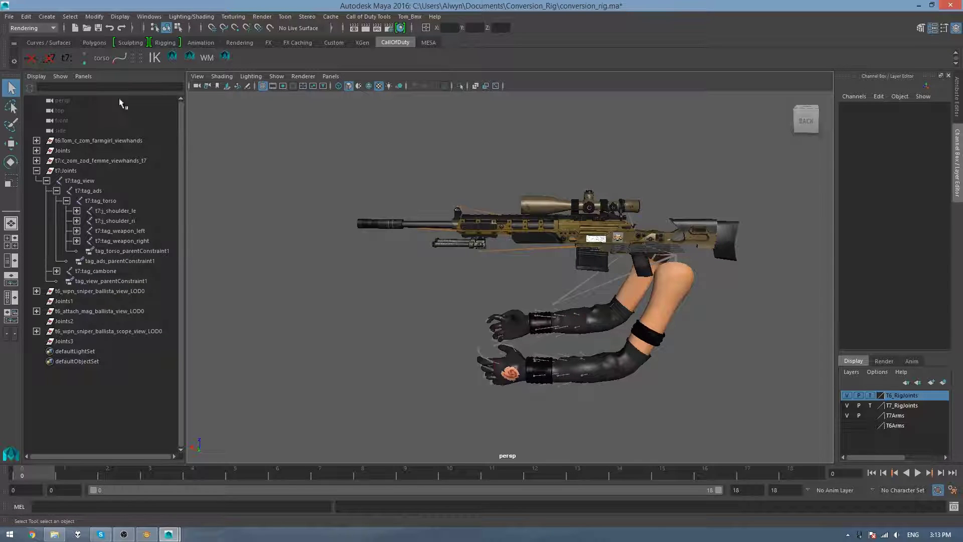
{"action": "left_click", "coordinate": [9, 16]}
{"action": "left_click", "coordinate": [66, 78]}
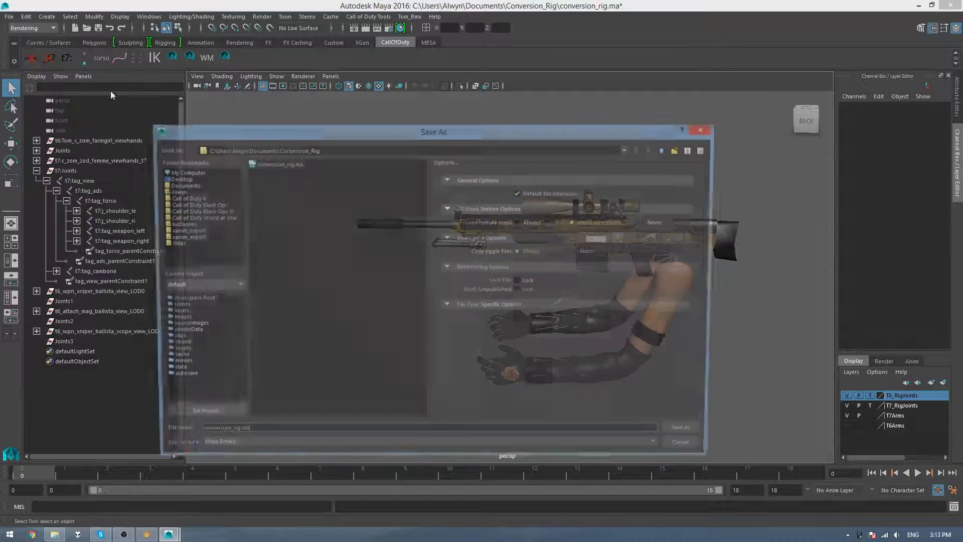
{"action": "left_click", "coordinate": [267, 181]}
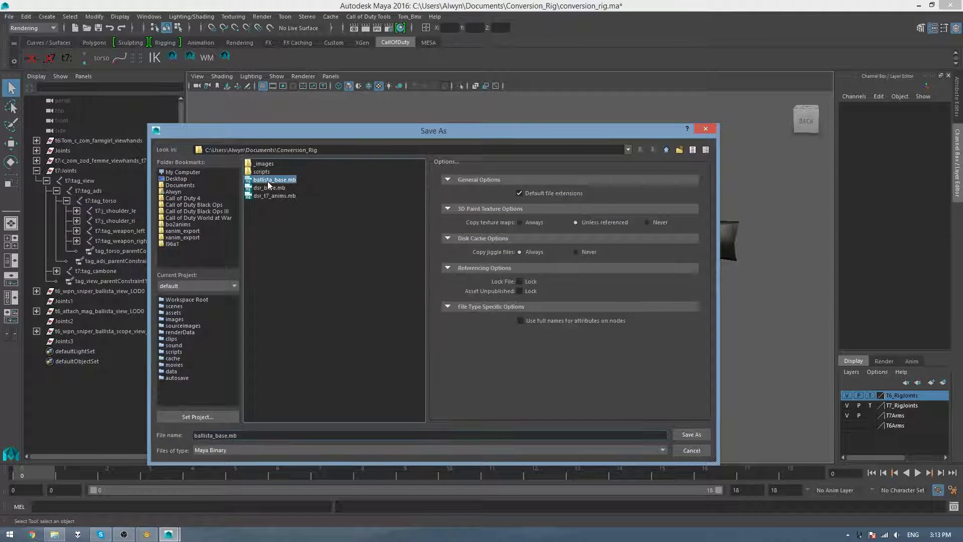
{"action": "key", "text": "Escape"}
- Open the ballista_base.mb scene and close the floating Outliner window
{"action": "left_click", "coordinate": [9, 16]}
{"action": "left_click", "coordinate": [30, 40]}
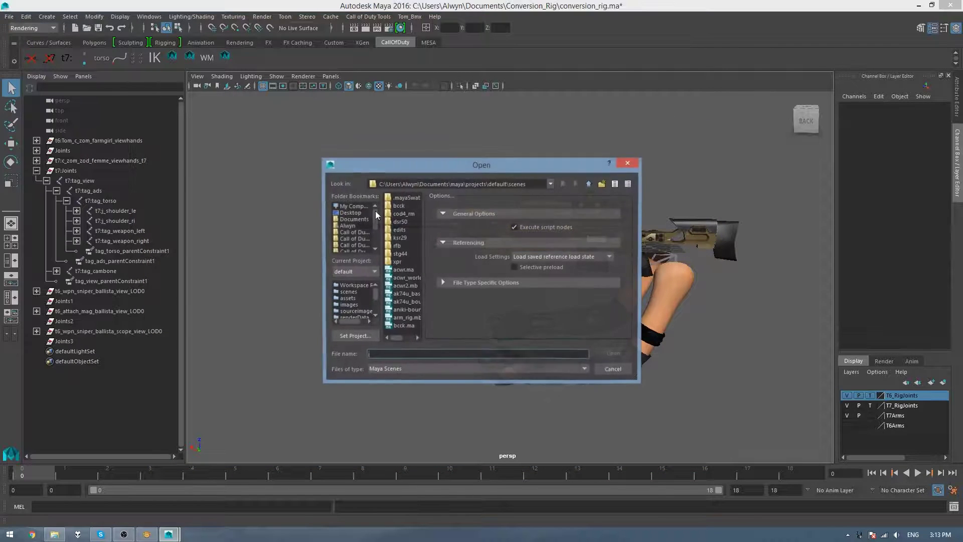
{"action": "key", "text": "Return"}
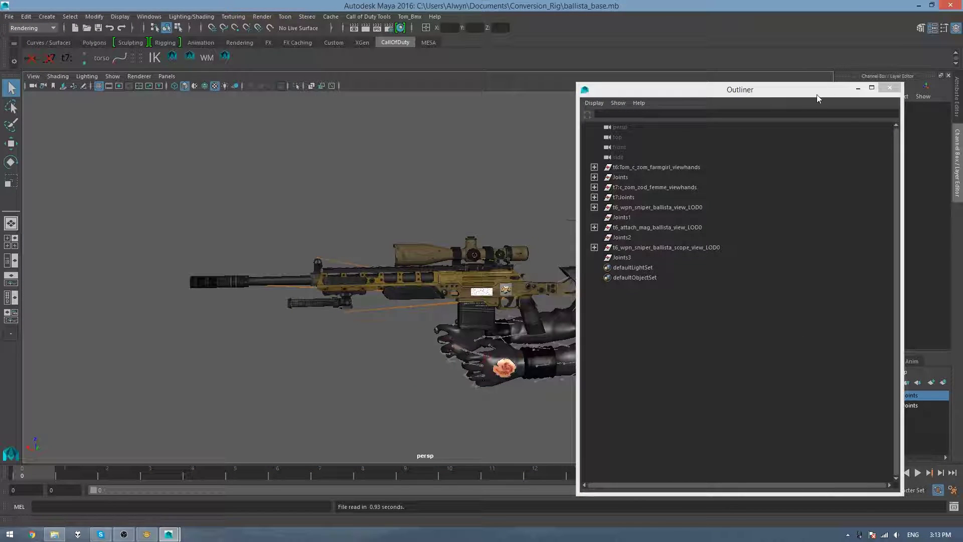
{"action": "left_click", "coordinate": [889, 88]}
{"action": "left_click_drag", "start_coordinate": [372, 333], "coordinate": [427, 346], "text": "alt"}
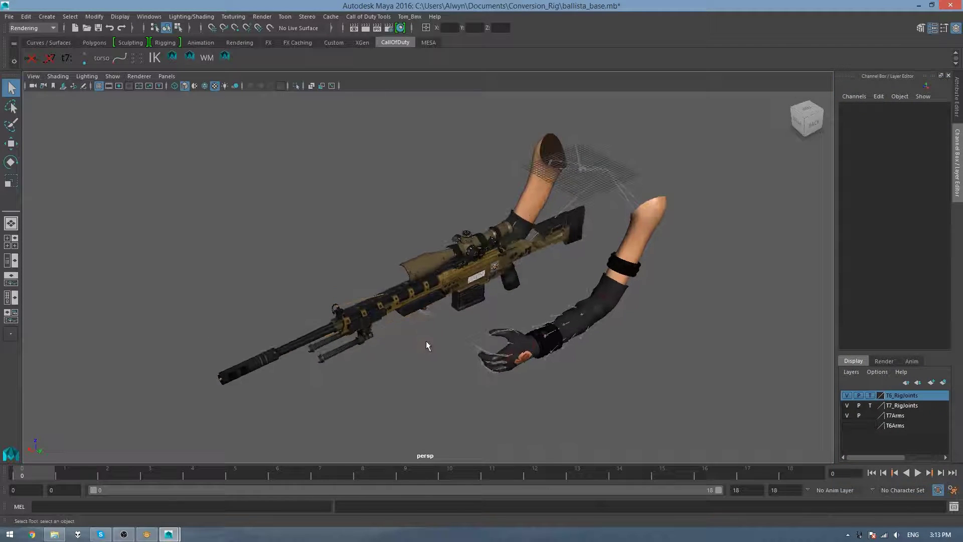
- Select the full t7:tag_view joint hierarchy in the Outliner and run renameRig.mel on it from the scripts folder
{"action": "left_click_drag", "start_coordinate": [723, 98], "coordinate": [474, 106]}
{"action": "left_click", "coordinate": [431, 212]}
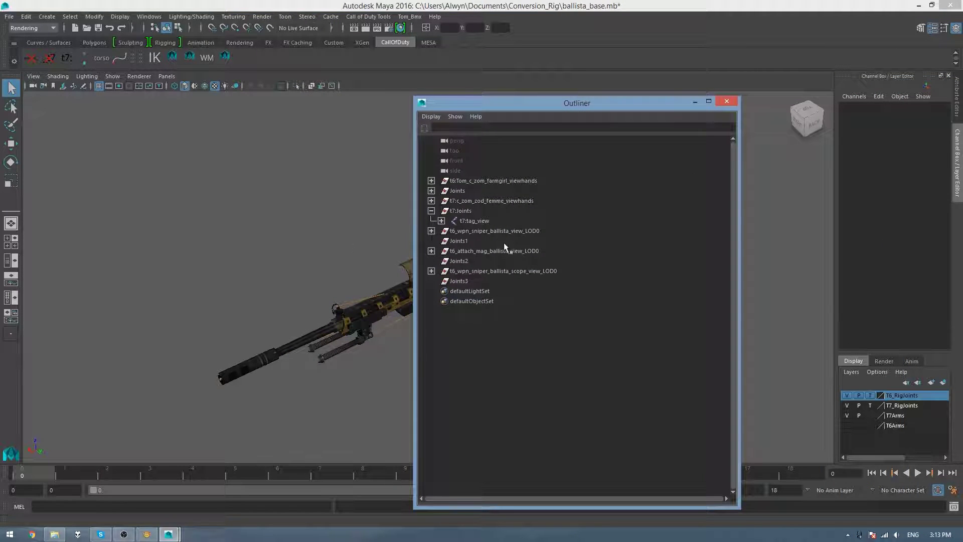
{"action": "left_click", "coordinate": [472, 221]}
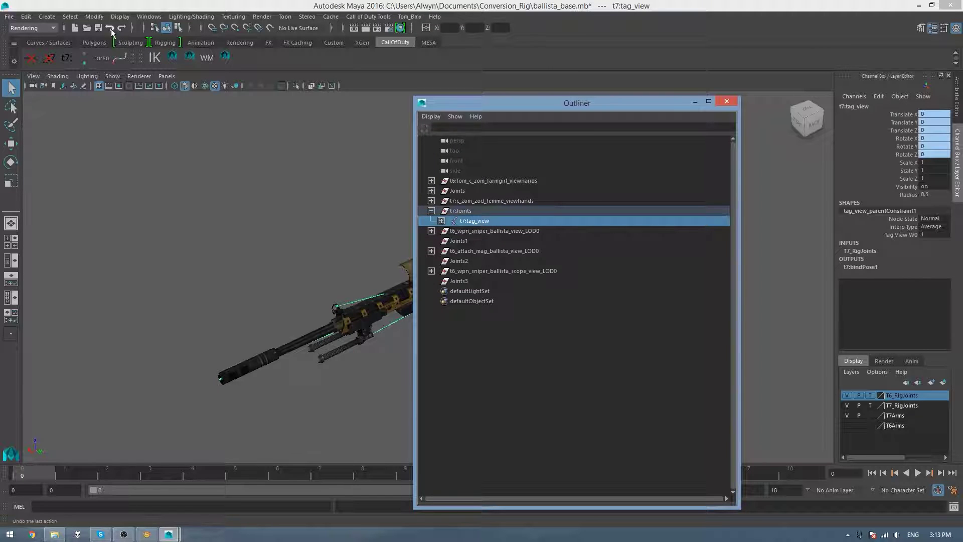
{"action": "left_click", "coordinate": [71, 18]}
{"action": "left_click", "coordinate": [96, 62]}
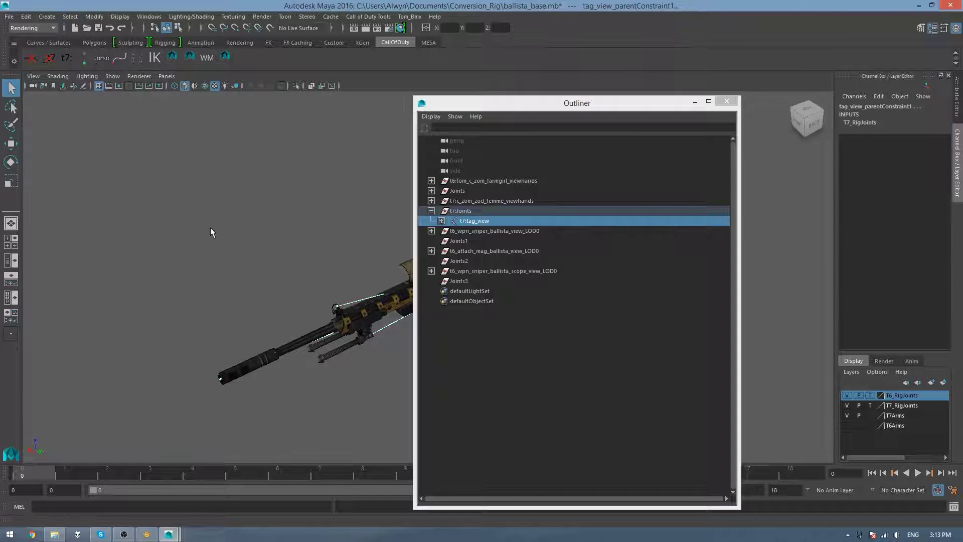
{"action": "key", "text": "alt+Tab"}
{"action": "left_click", "coordinate": [592, 207]}
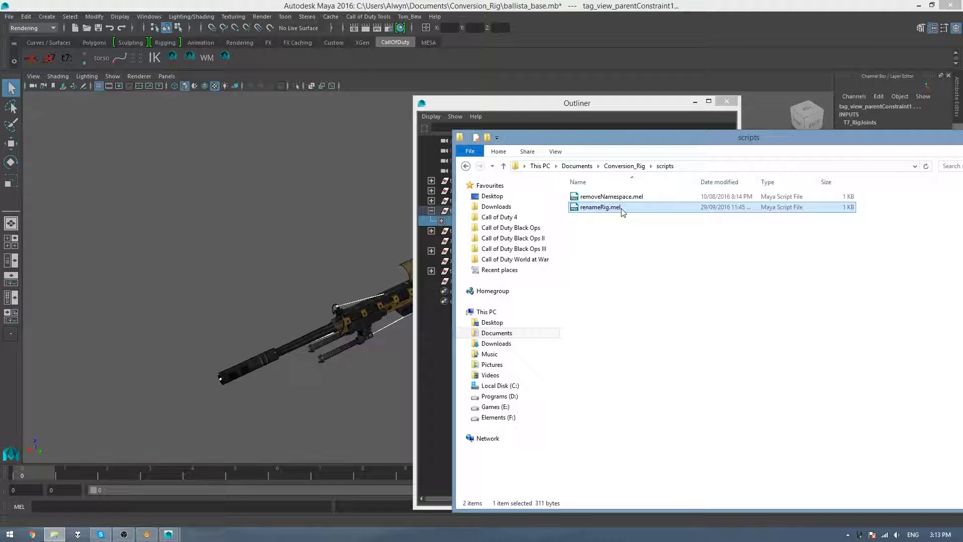
{"action": "left_click_drag", "start_coordinate": [613, 213], "coordinate": [260, 234]}
{"action": "left_click_drag", "start_coordinate": [488, 105], "coordinate": [352, 62]}
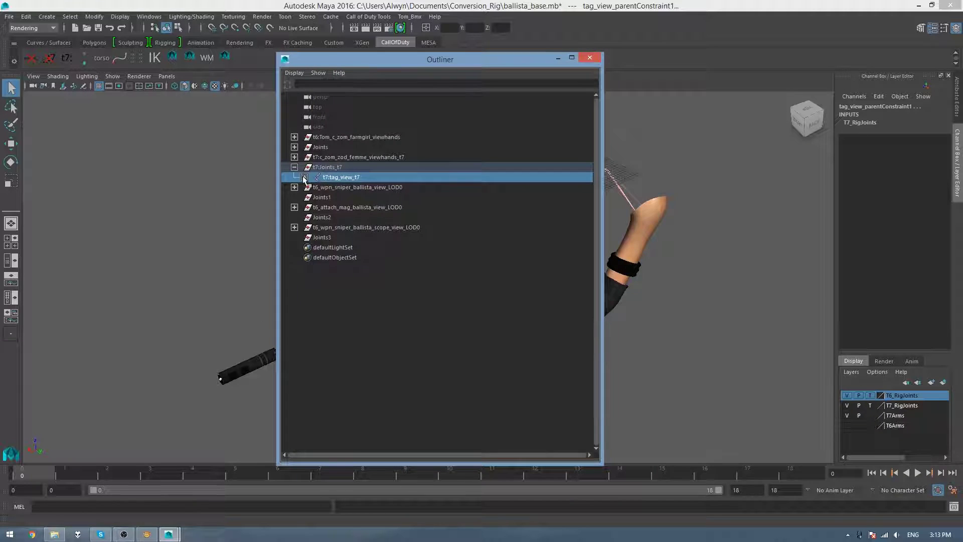
{"action": "left_click", "coordinate": [304, 177]}
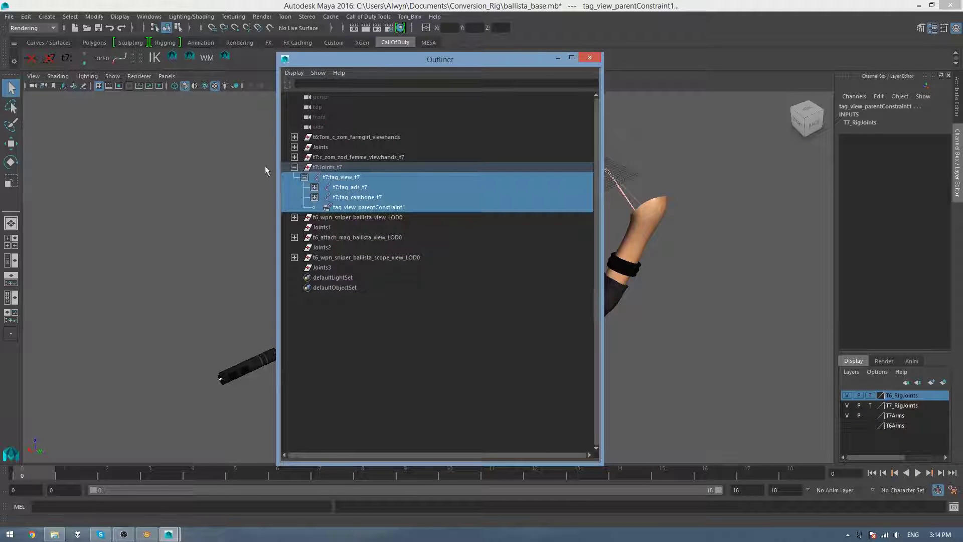
- Browse in File Explorer to the black_ops_2 xanims folder inside the WraithBeta006 exported_files folder
{"action": "left_click_drag", "start_coordinate": [342, 60], "coordinate": [524, 52]}
{"action": "left_click", "coordinate": [55, 534]}
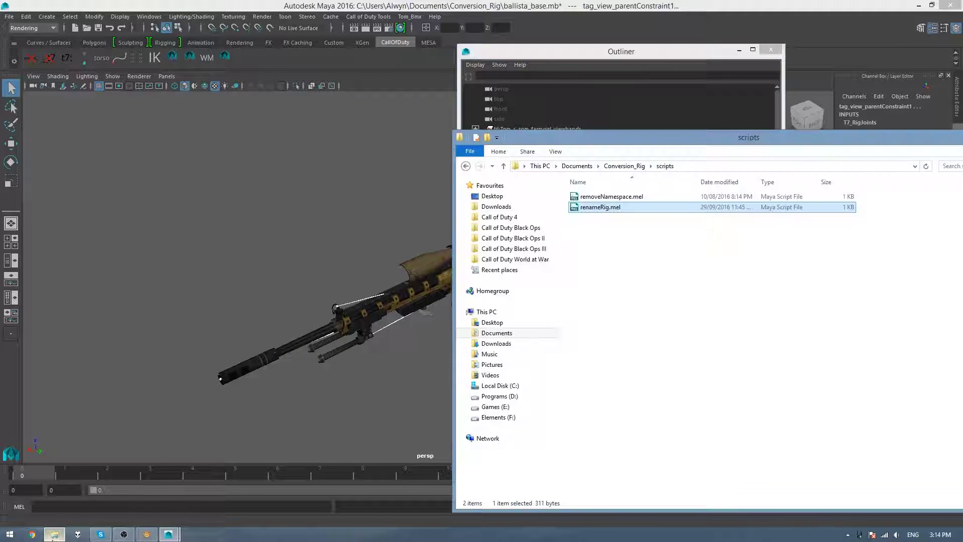
{"action": "left_click", "coordinate": [496, 206]}
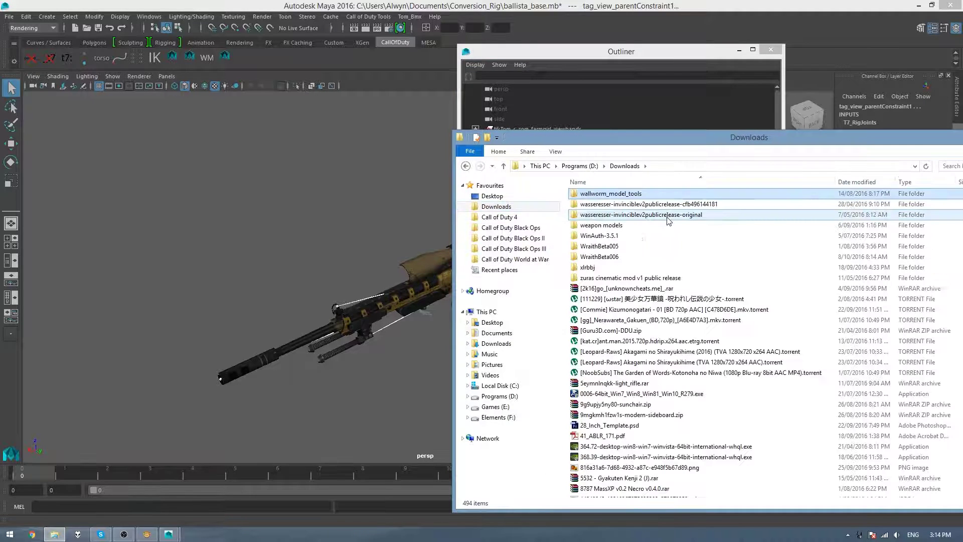
{"action": "double_click", "coordinate": [610, 257]}
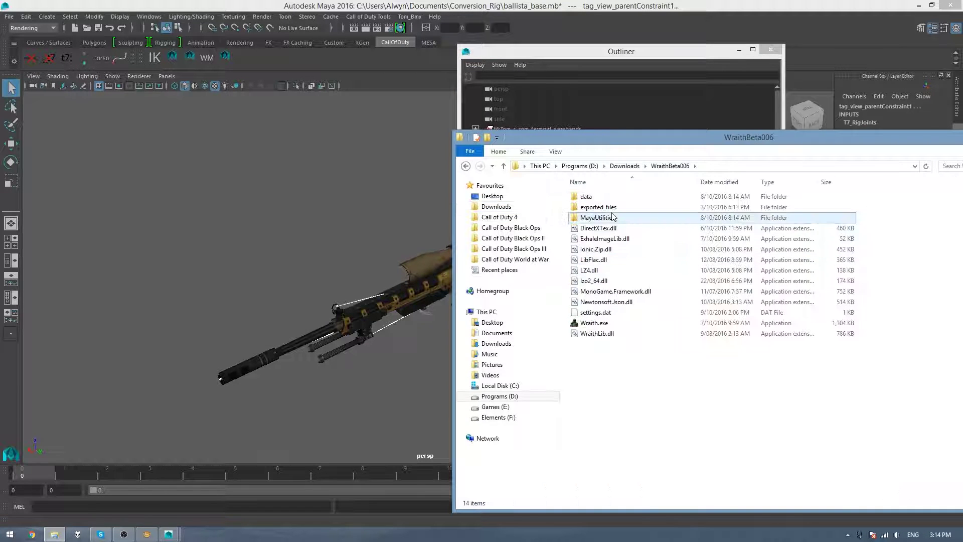
{"action": "double_click", "coordinate": [598, 206]}
{"action": "double_click", "coordinate": [597, 206]}
{"action": "double_click", "coordinate": [610, 196]}
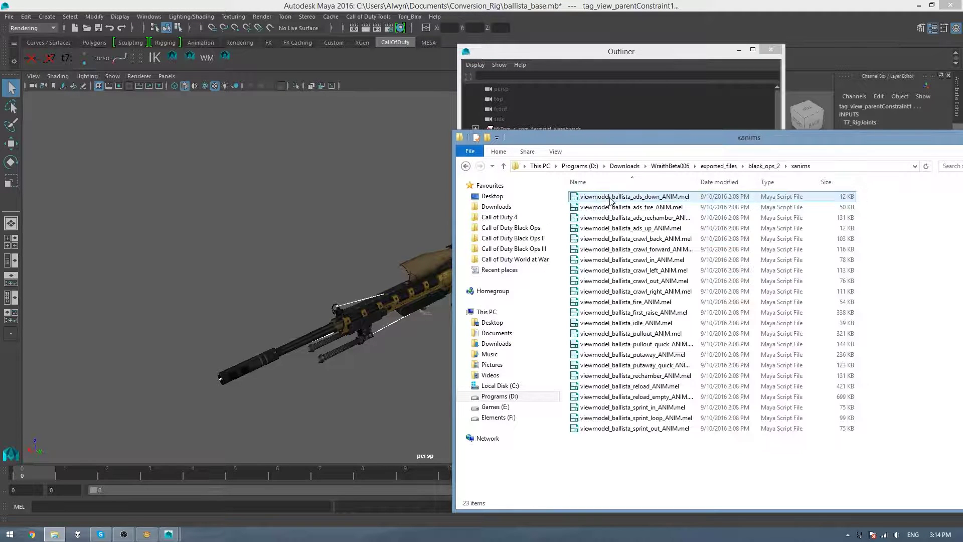
- Load viewmodel_ballista_ads_down_ANIM.mel into the Maya scene, close the Outliner and scrub through the animation
{"action": "left_click", "coordinate": [657, 198]}
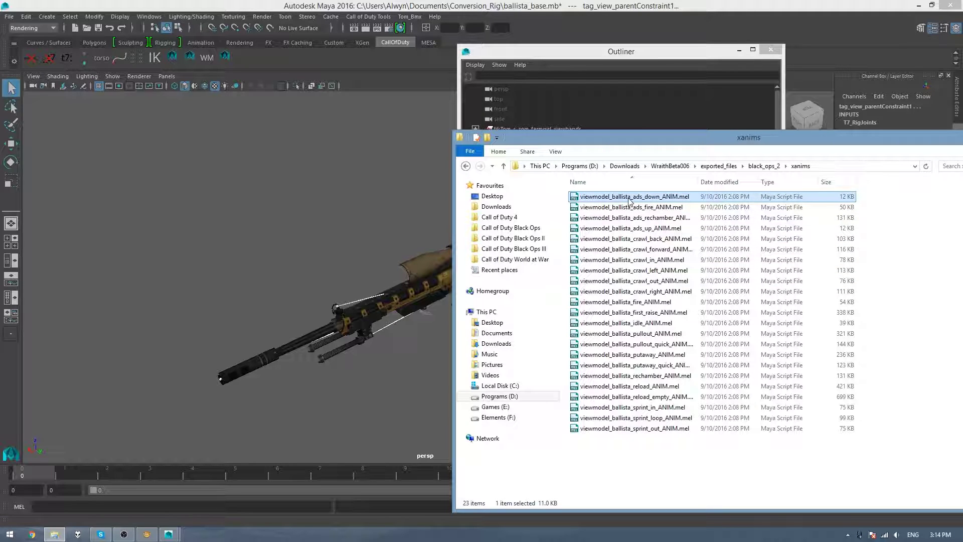
{"action": "left_click_drag", "start_coordinate": [629, 201], "coordinate": [250, 218]}
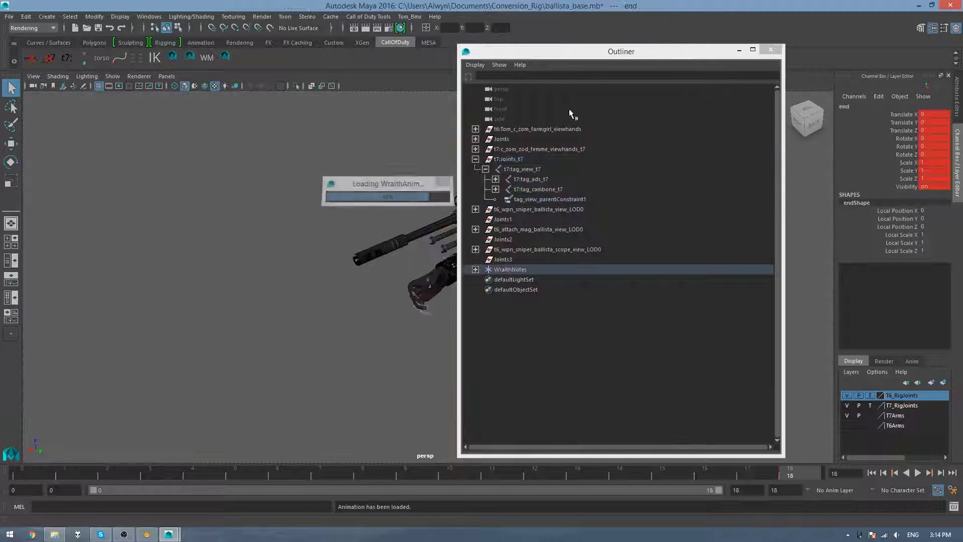
{"action": "left_click", "coordinate": [770, 49]}
{"action": "key", "text": "alt+v"}
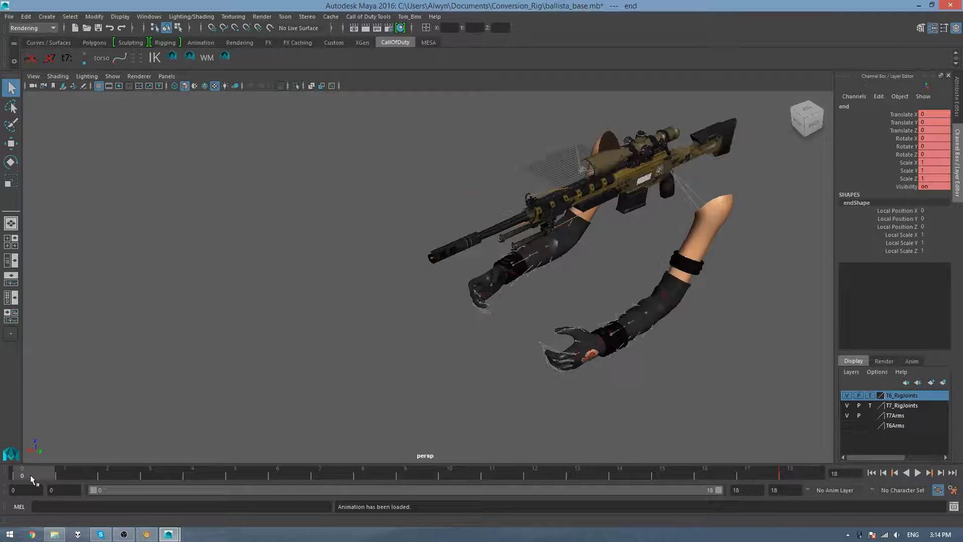
{"action": "left_click_drag", "start_coordinate": [331, 477], "coordinate": [814, 470]}
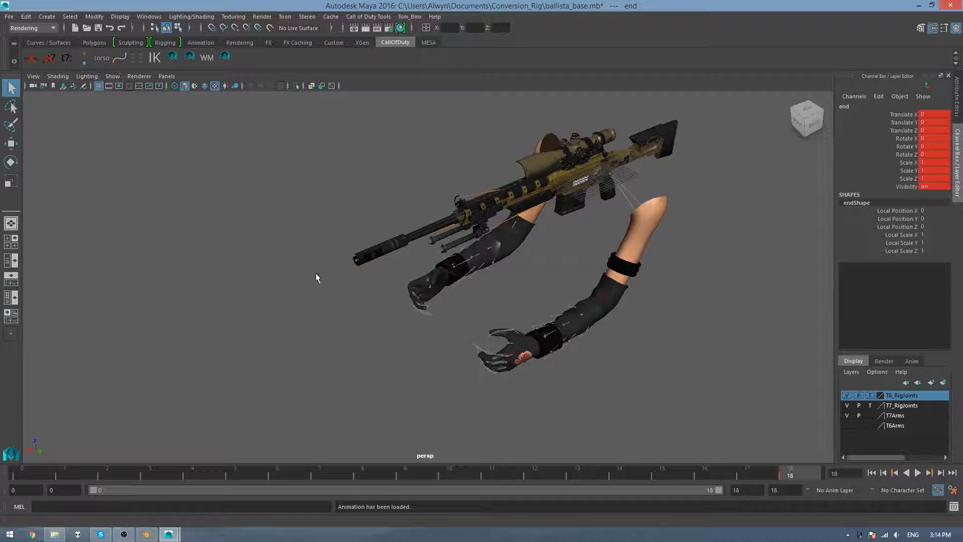
- Reopen the Outliner and select the entire t7:Joints_t7 hierarchy
{"action": "left_click", "coordinate": [221, 70]}
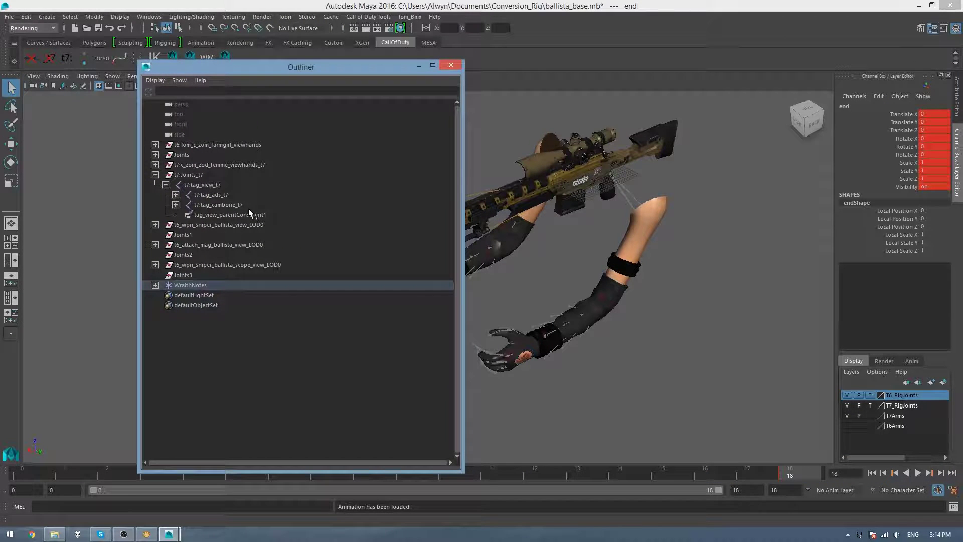
{"action": "key", "text": "alt+Tab"}
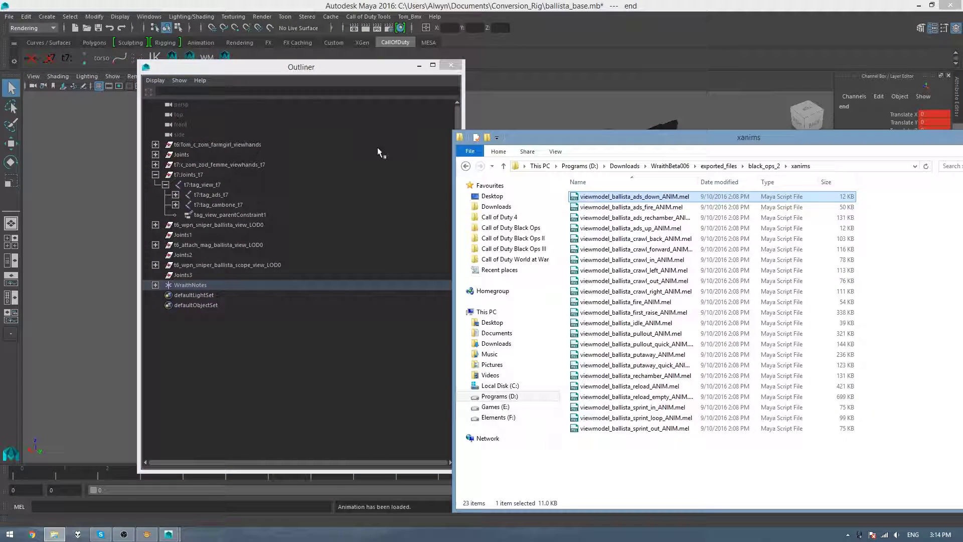
{"action": "left_click", "coordinate": [420, 67]}
{"action": "left_click", "coordinate": [196, 175]}
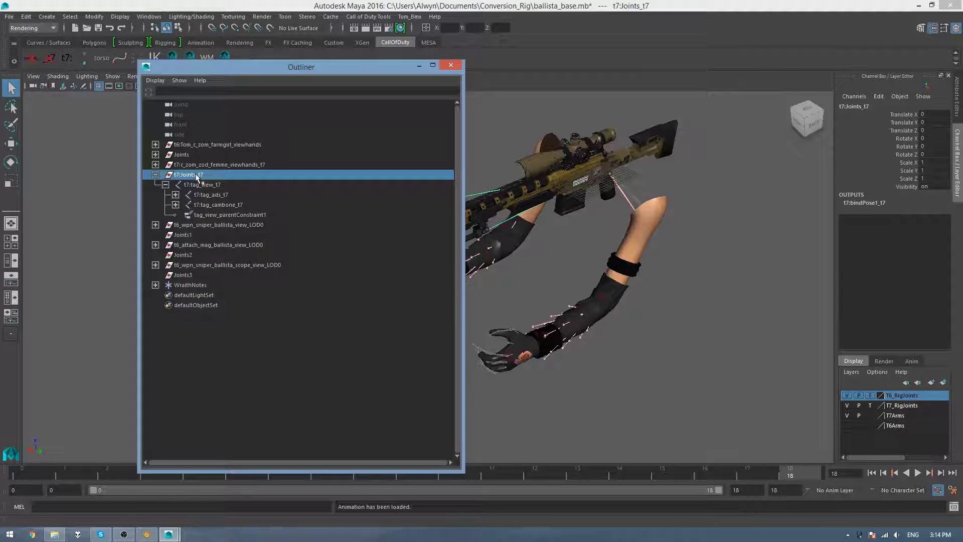
{"action": "left_click", "coordinate": [70, 17]}
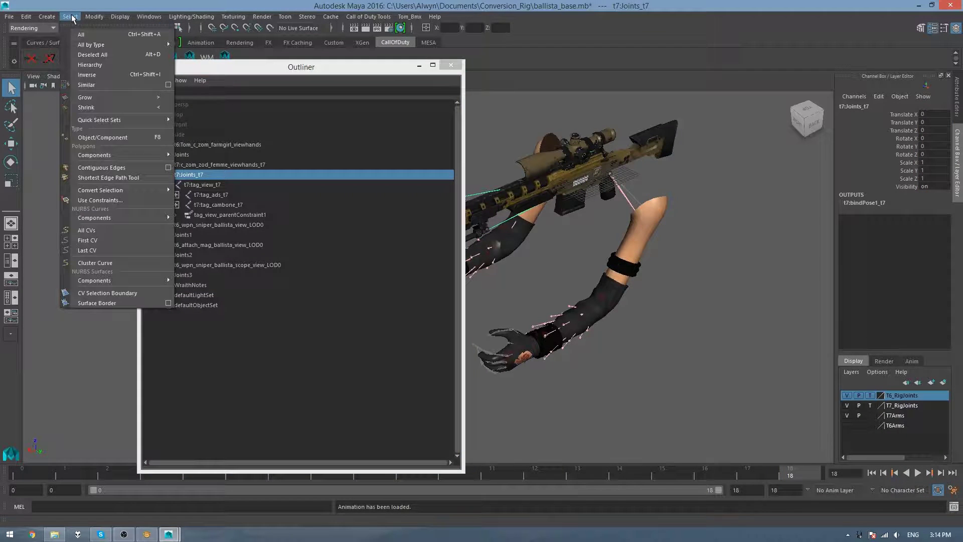
{"action": "left_click", "coordinate": [90, 65]}
- Open the Conversion_Rig scripts folder in a new Explorer window and run removeNamespace.mel on the selected joints
{"action": "left_click", "coordinate": [54, 535]}
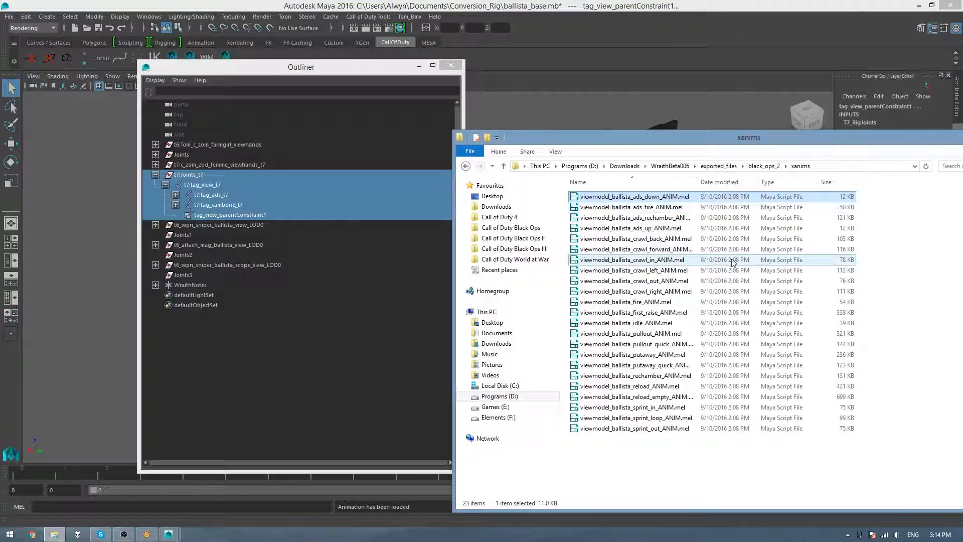
{"action": "key", "text": "super+e"}
{"action": "left_click", "coordinate": [524, 347]}
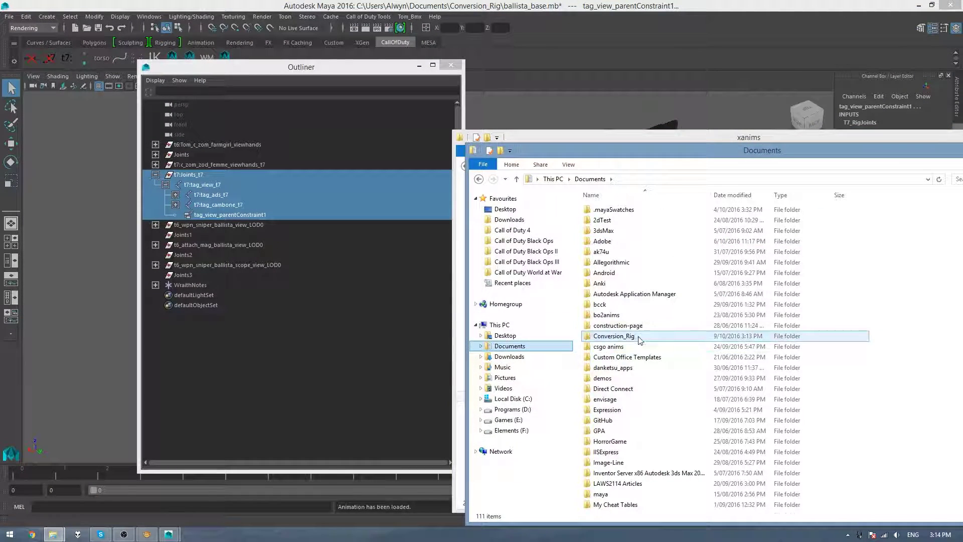
{"action": "double_click", "coordinate": [633, 336]}
{"action": "double_click", "coordinate": [605, 209]}
{"action": "left_click", "coordinate": [621, 210]}
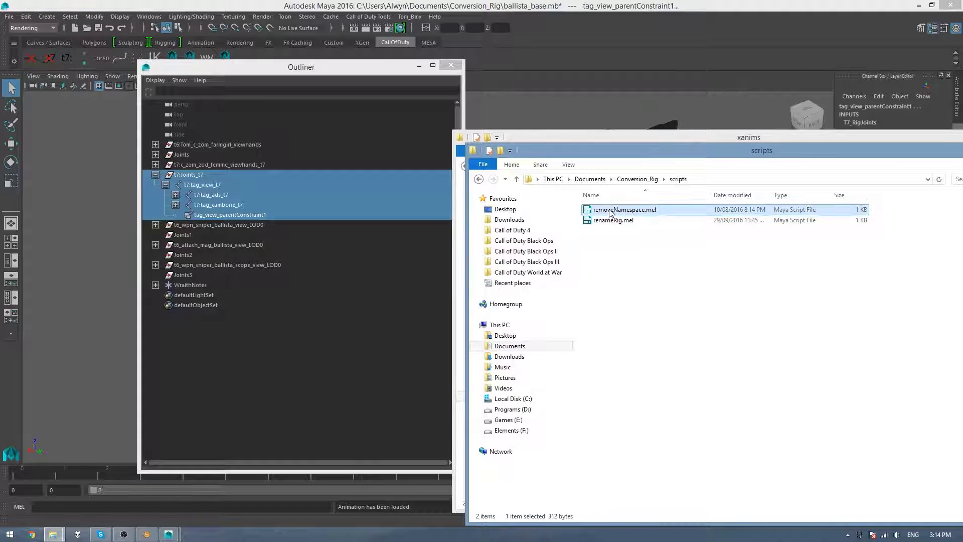
{"action": "left_click_drag", "start_coordinate": [103, 255], "coordinate": [103, 255]}
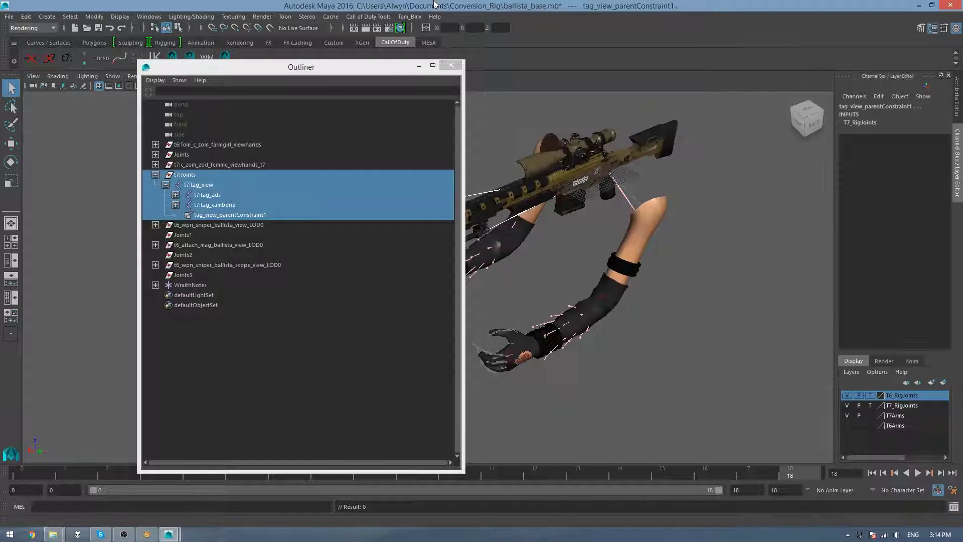
- Move the Outliner aside, open the Export XAnim window and set the frame range from 0 to 18
{"action": "left_click", "coordinate": [381, 71]}
{"action": "left_click_drag", "start_coordinate": [381, 72], "coordinate": [270, 71]}
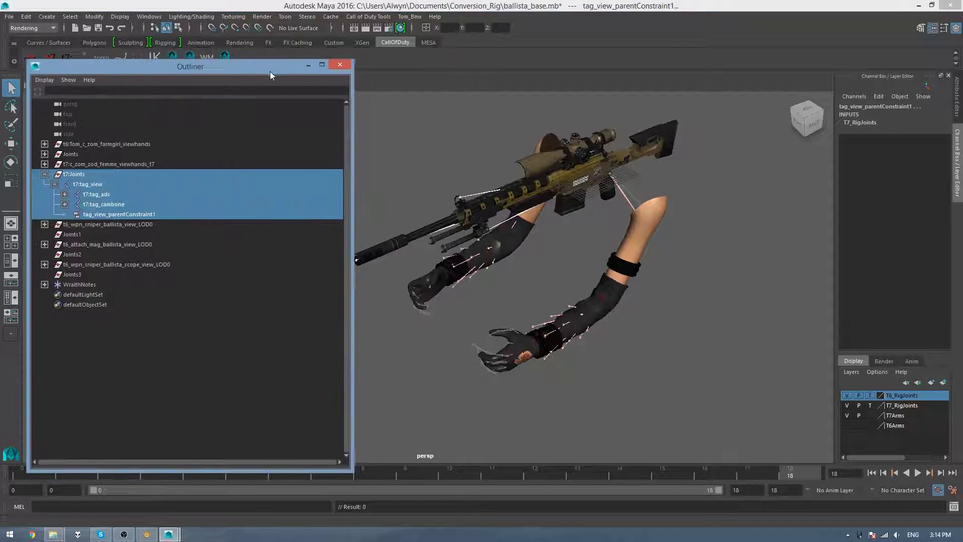
{"action": "left_click", "coordinate": [368, 16]}
{"action": "left_click", "coordinate": [372, 44]}
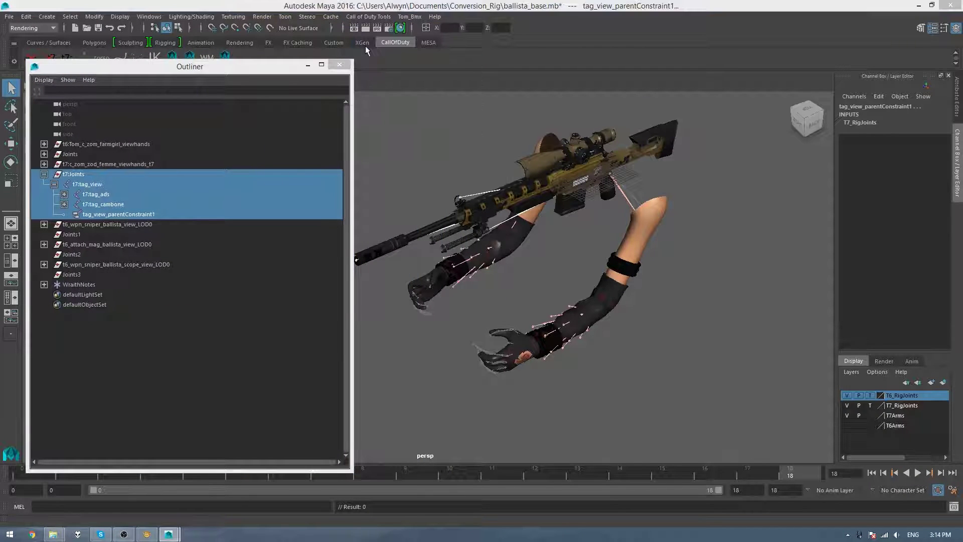
{"action": "left_click_drag", "start_coordinate": [399, 129], "coordinate": [638, 173]}
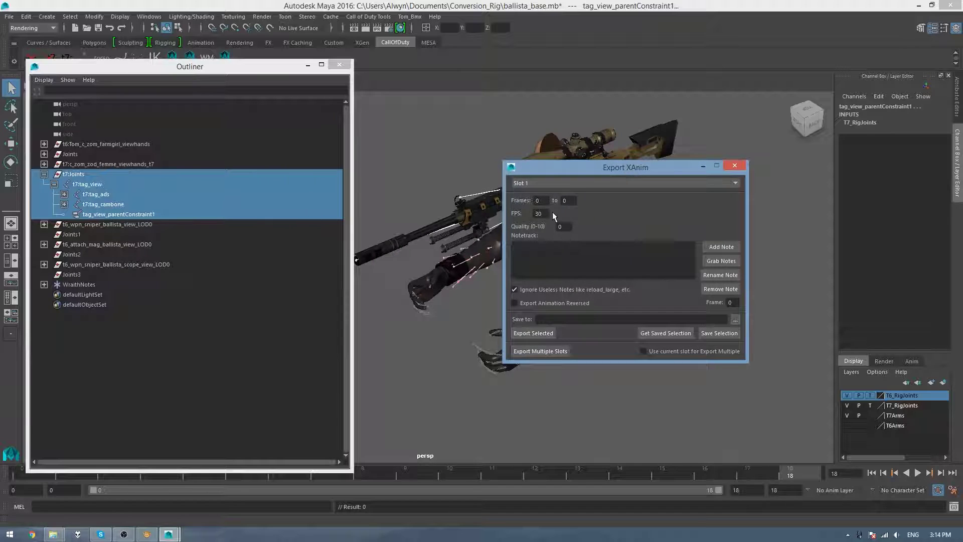
{"action": "key", "text": "Tab"}
{"action": "type", "text": "1"}
- Expand t7:tag_ads and select only t7:tag_view and t7:tag_torso for the export
{"action": "left_click", "coordinate": [107, 185]}
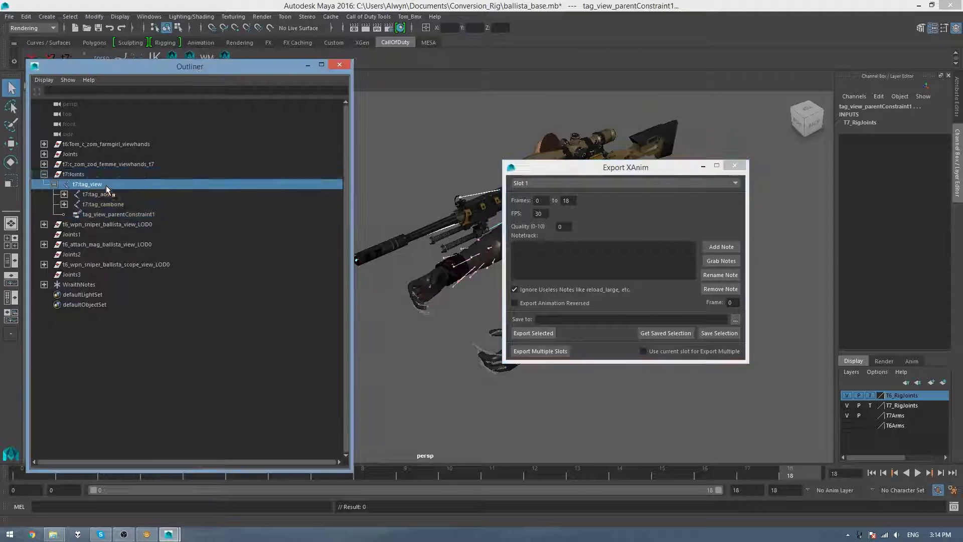
{"action": "left_click", "coordinate": [64, 194]}
{"action": "left_click", "coordinate": [125, 204]}
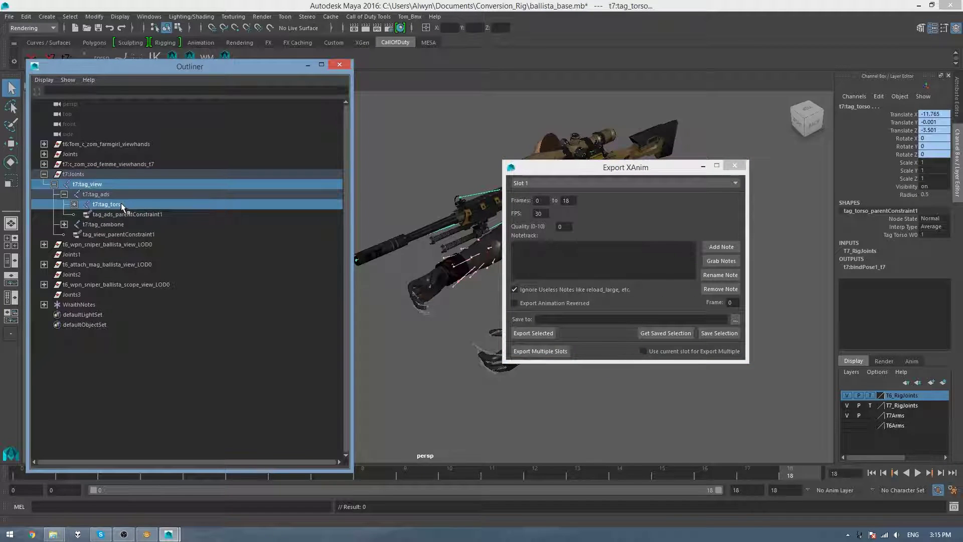
- Choose the Black Ops III xanim_export\t6 folder as the save location and create a new ballista folder in it
{"action": "left_click", "coordinate": [734, 320]}
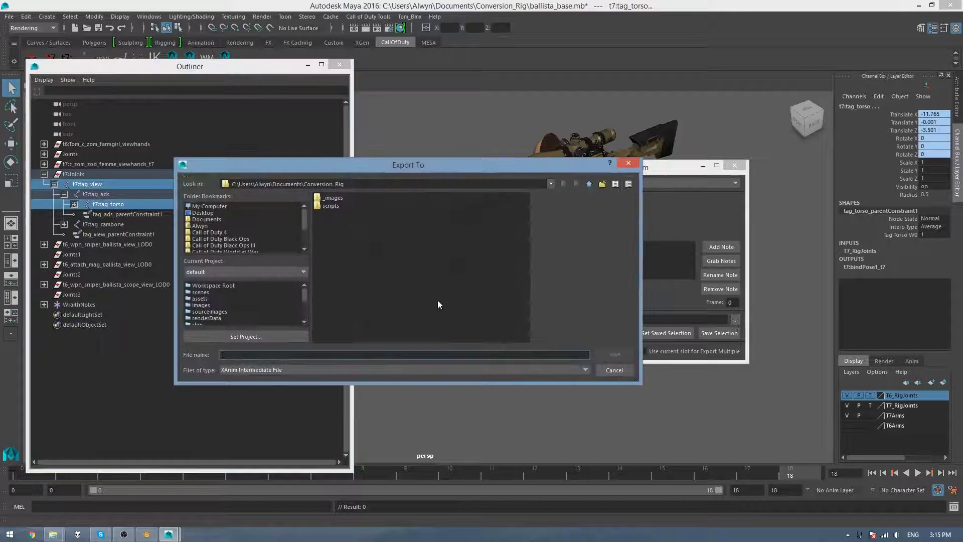
{"action": "left_click", "coordinate": [237, 245]}
{"action": "left_click", "coordinate": [389, 278]}
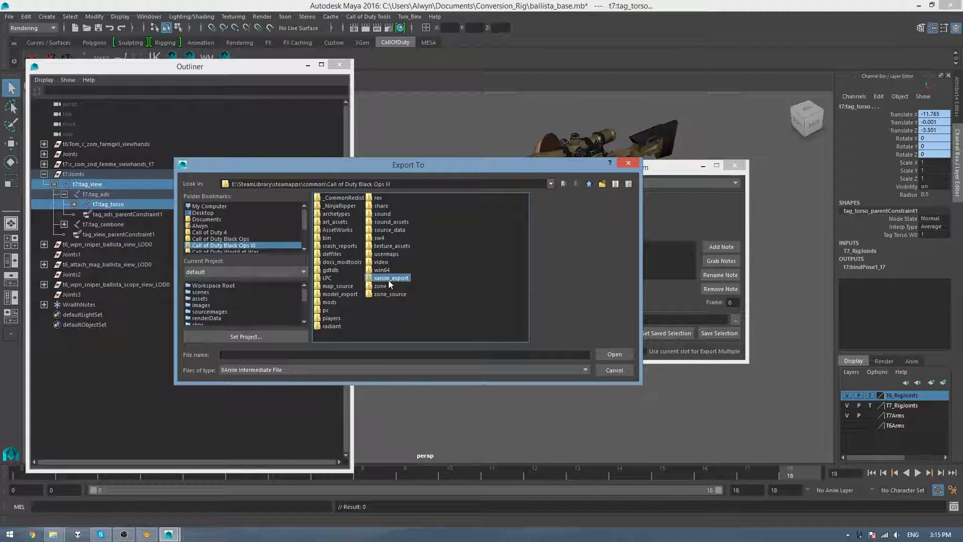
{"action": "double_click", "coordinate": [389, 279]}
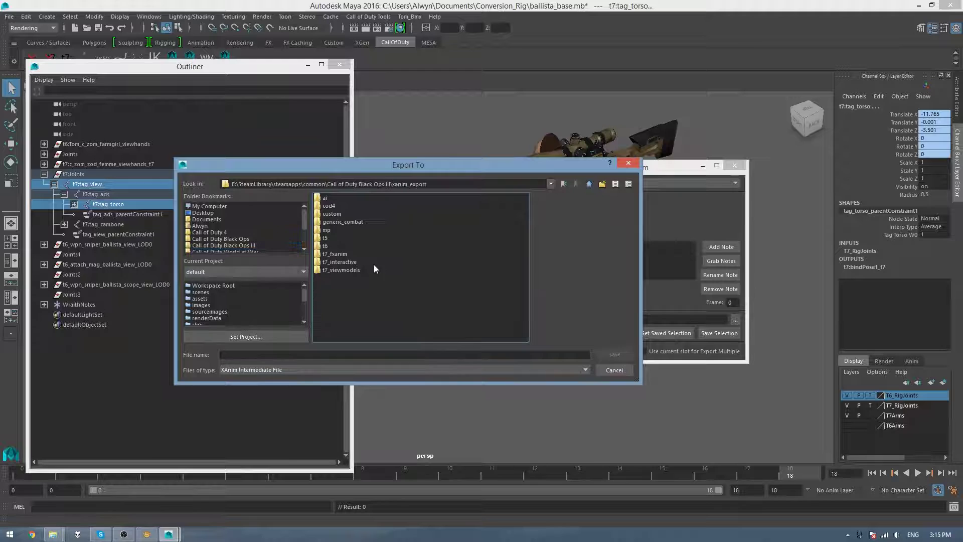
{"action": "double_click", "coordinate": [326, 246]}
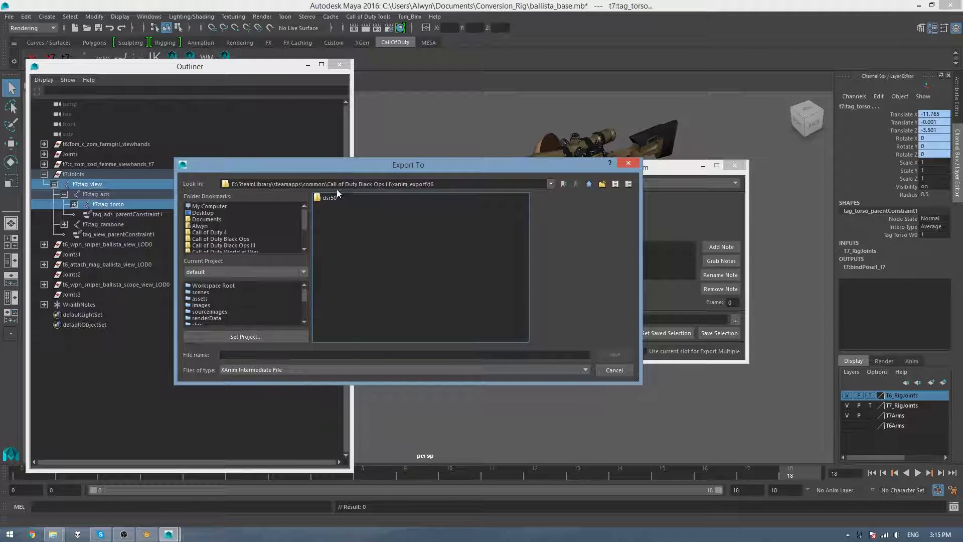
{"action": "left_click", "coordinate": [601, 184]}
{"action": "type", "text": "ba"}
{"action": "key", "text": "Return"}
{"action": "key", "text": "Return"}
- Set the output file name to viewmodel_ballista_ads_down in the ballista folder and export the selected joints
{"action": "type", "text": "viewmodel_ballista_idle"}
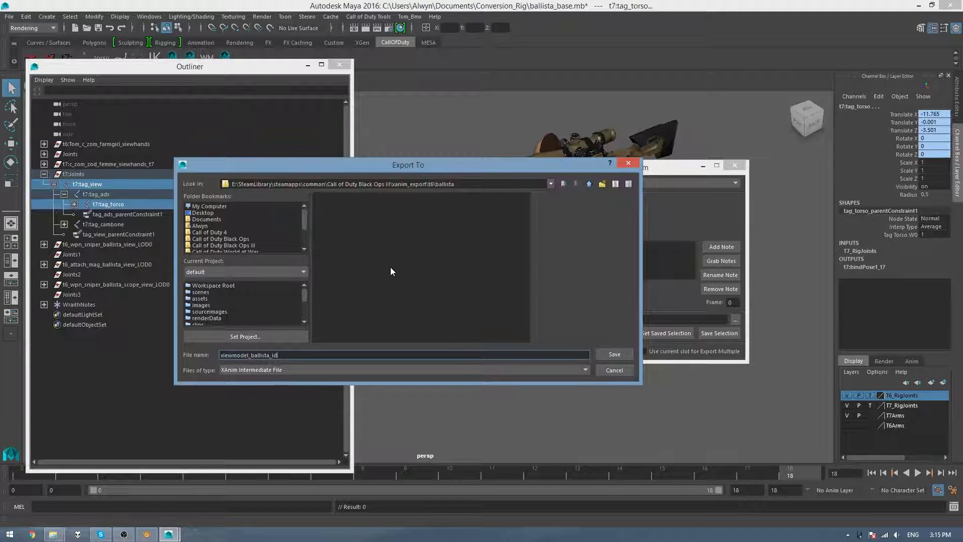
{"action": "key", "text": "Return"}
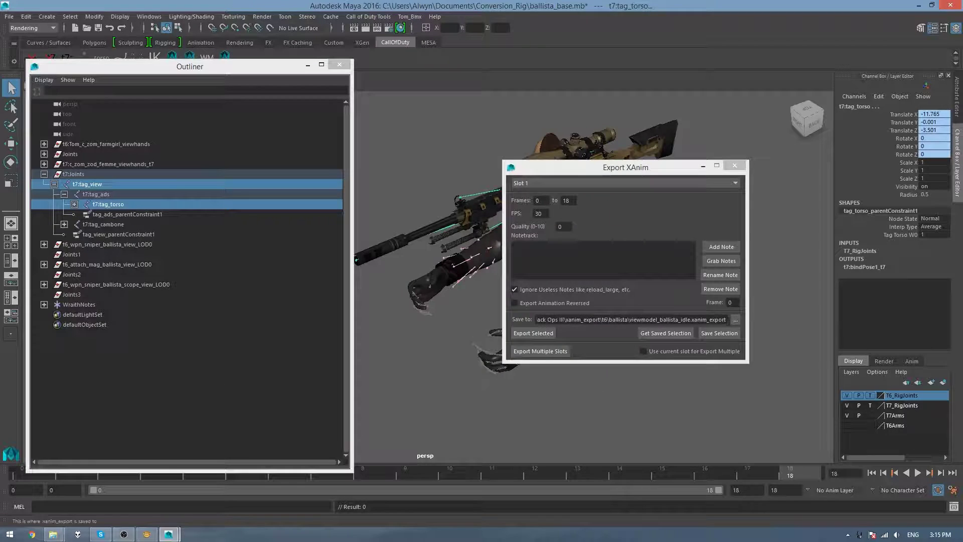
{"action": "left_click", "coordinate": [735, 319]}
{"action": "type", "text": "viewmod"}
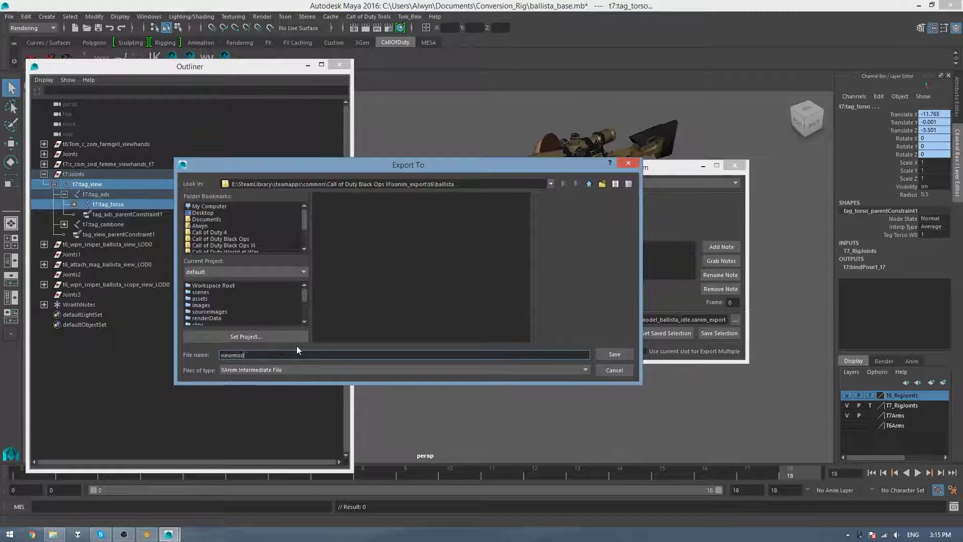
{"action": "type", "text": "el_ballista_ads_down"}
{"action": "key", "text": "Return"}
{"action": "left_click", "coordinate": [537, 332]}
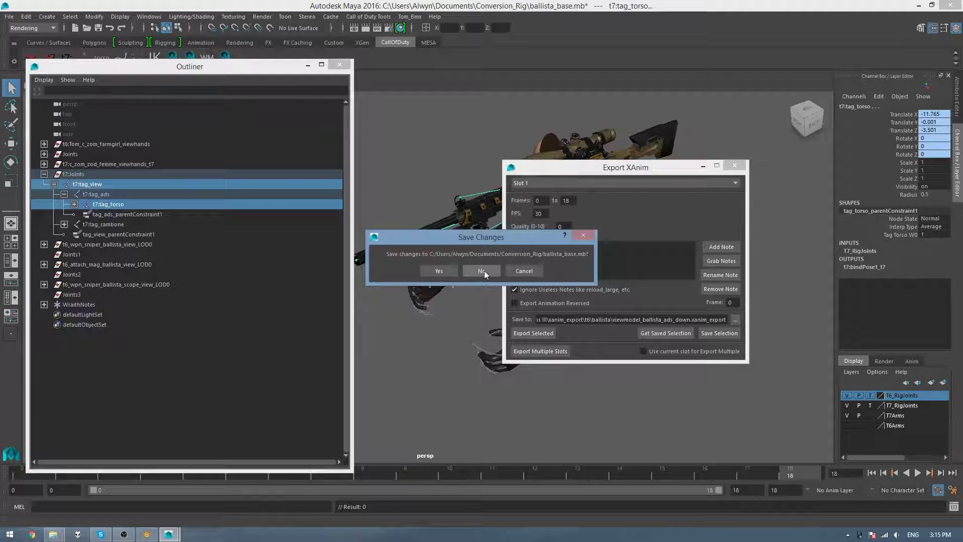
- Dismiss the save-changes dialog and undo the scene back to before the ads_down animation was loaded
{"action": "left_click", "coordinate": [482, 271]}
{"action": "key", "text": "ctrl+z"}
{"action": "key", "text": "ctrl+z"}
{"action": "key", "text": "ctrl+z"}
{"action": "key", "text": "ctrl+z"}
{"action": "key", "text": "ctrl+z"}
{"action": "key", "text": "ctrl+z"}
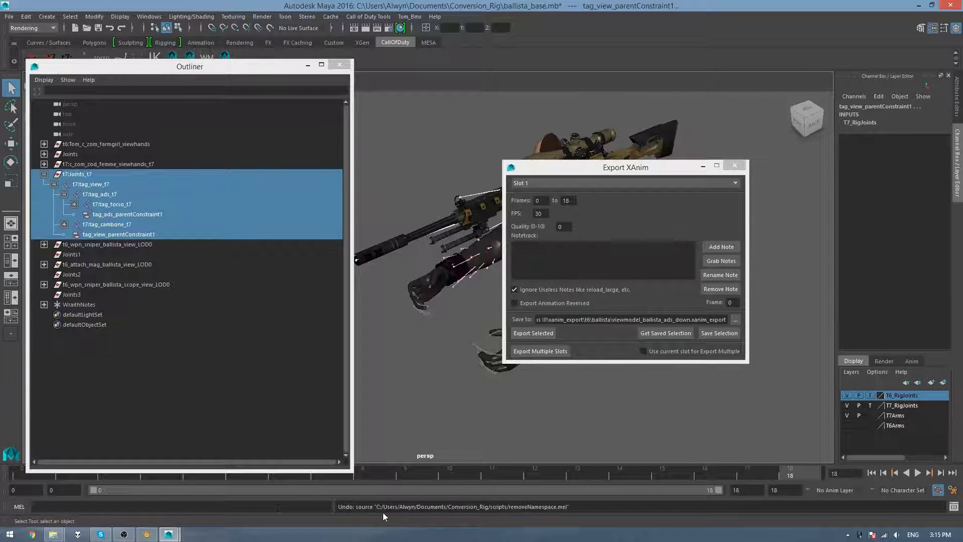
{"action": "key", "text": "ctrl+z"}
{"action": "key", "text": "ctrl+z"}
{"action": "key", "text": "ctrl+z"}
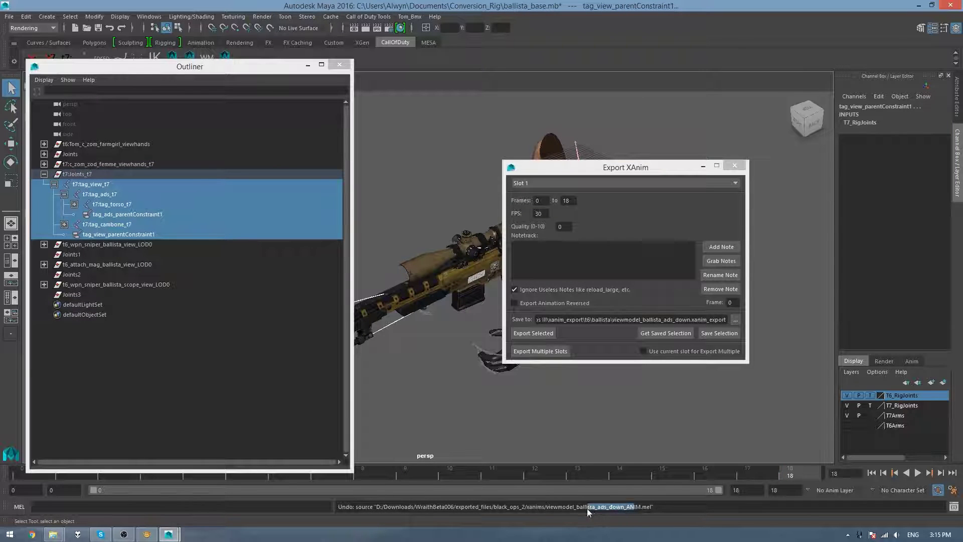
- Minimize the Outliner, load viewmodel_ballista_ads_fire_ANIM.mel from the xanims folder and move the Export XAnim window off the rifle
{"action": "left_click", "coordinate": [307, 64]}
{"action": "key", "text": "alt+Tab"}
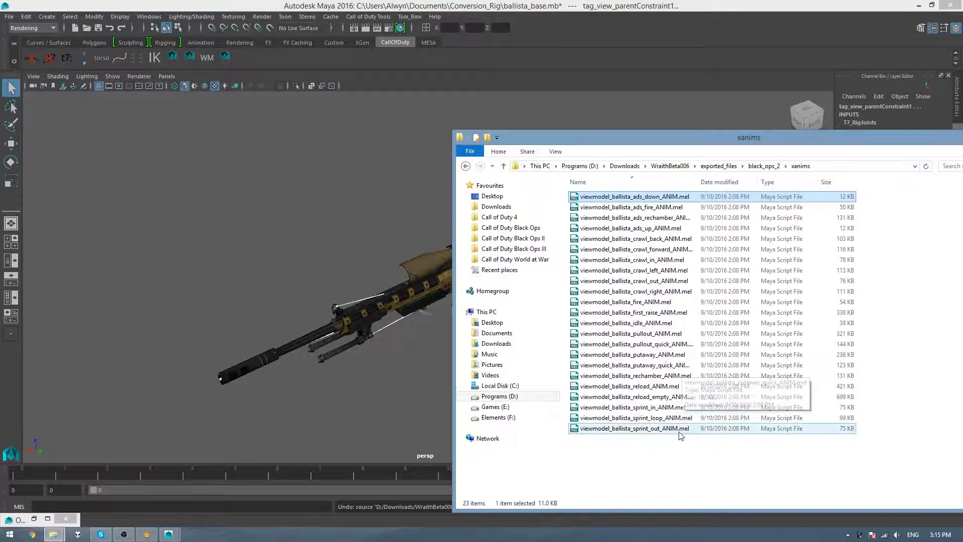
{"action": "left_click", "coordinate": [642, 210]}
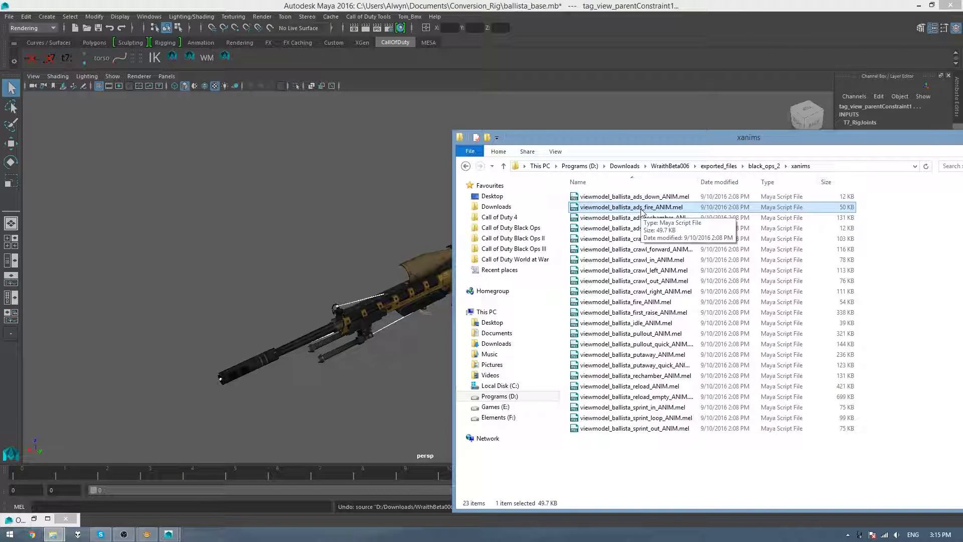
{"action": "left_click_drag", "start_coordinate": [312, 196], "coordinate": [312, 194]}
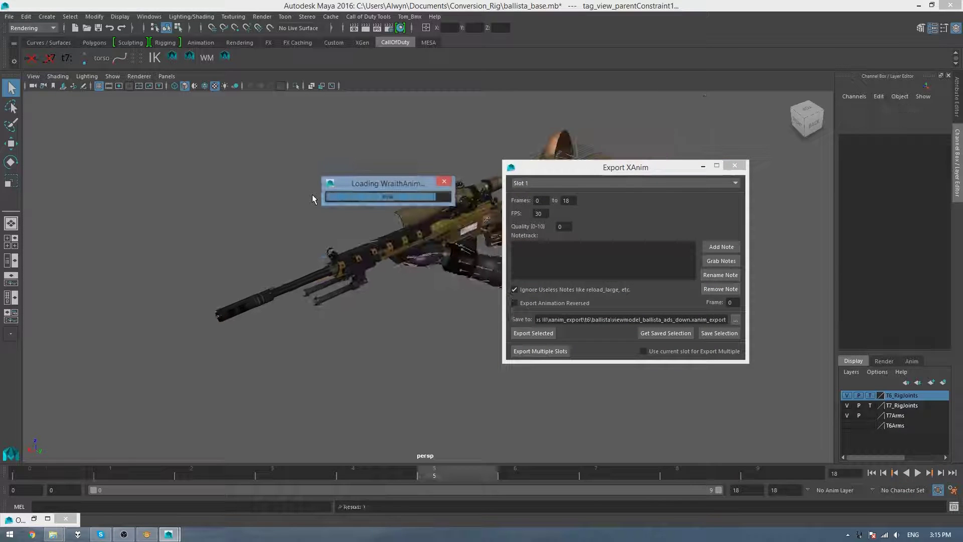
{"action": "left_click_drag", "start_coordinate": [587, 167], "coordinate": [652, 230]}
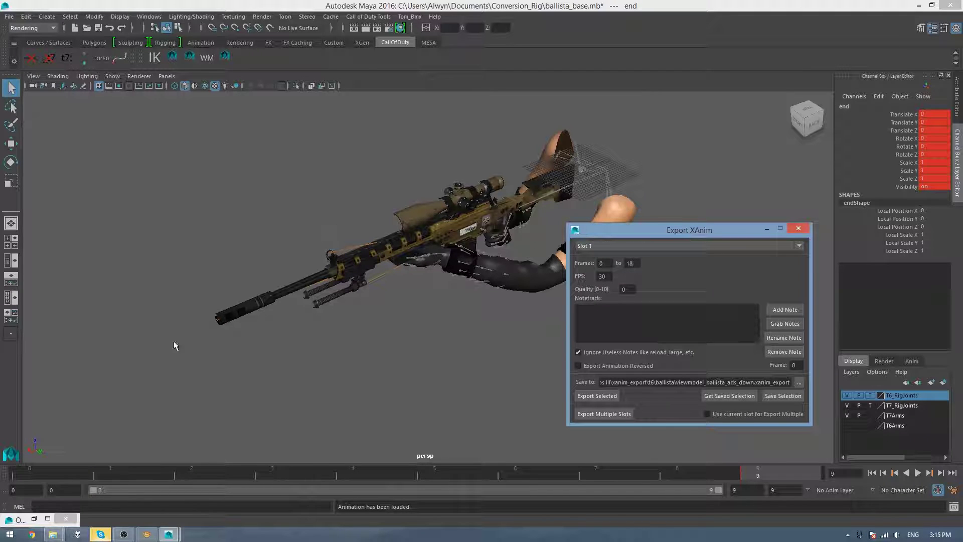
- Play back the loaded ads_fire animation, then restore the Outliner and select the entire t7:Joints_t7 hierarchy
{"action": "key", "text": "alt+v"}
{"action": "key", "text": "alt+v"}
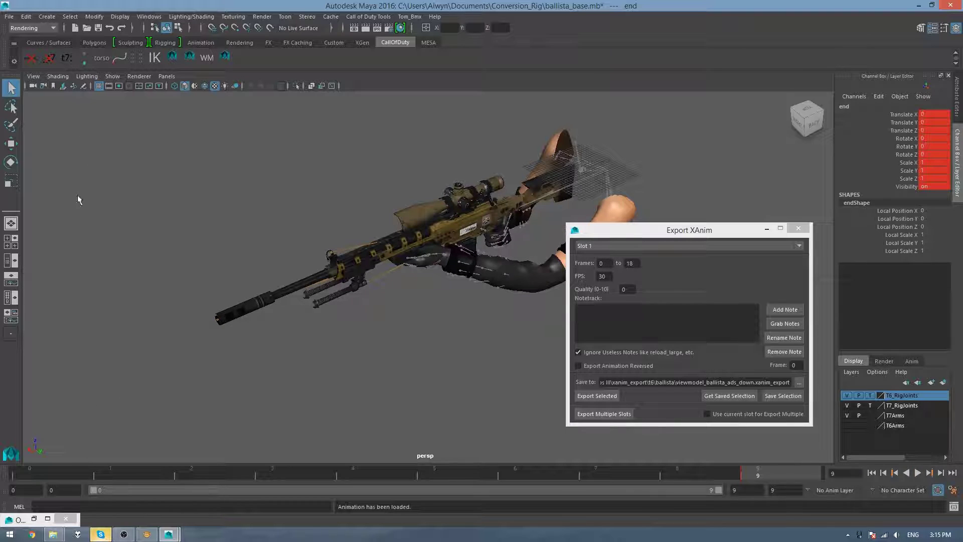
{"action": "left_click", "coordinate": [34, 518]}
{"action": "left_click", "coordinate": [70, 174]}
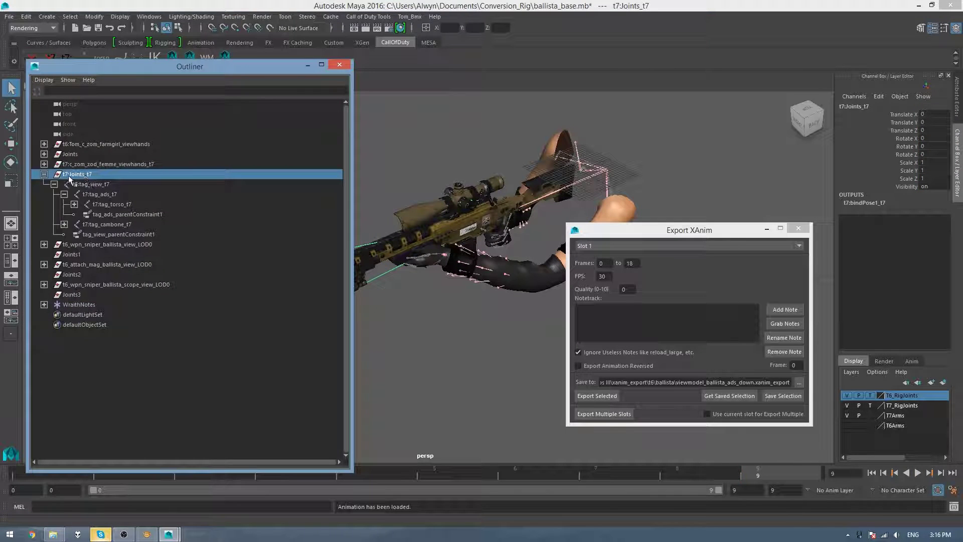
{"action": "left_click", "coordinate": [70, 17]}
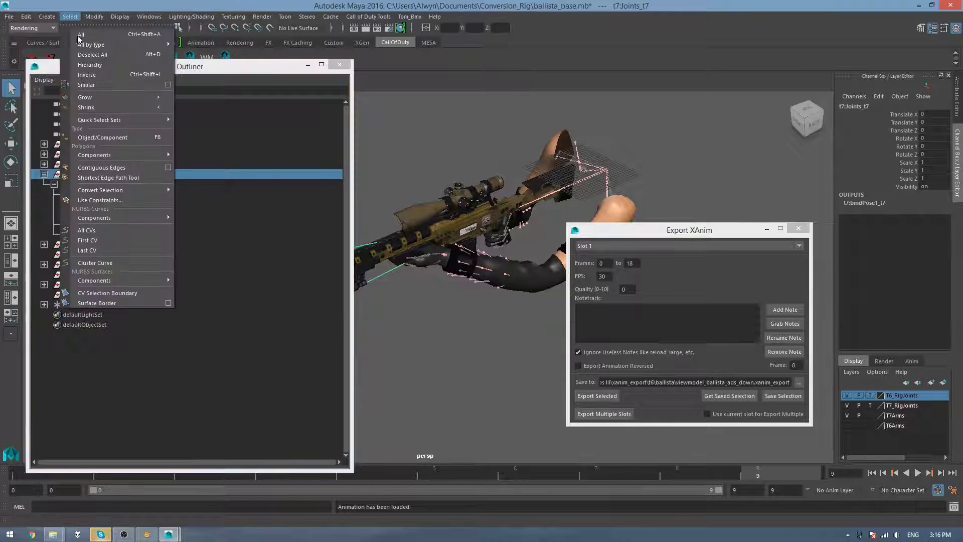
{"action": "left_click", "coordinate": [87, 64]}
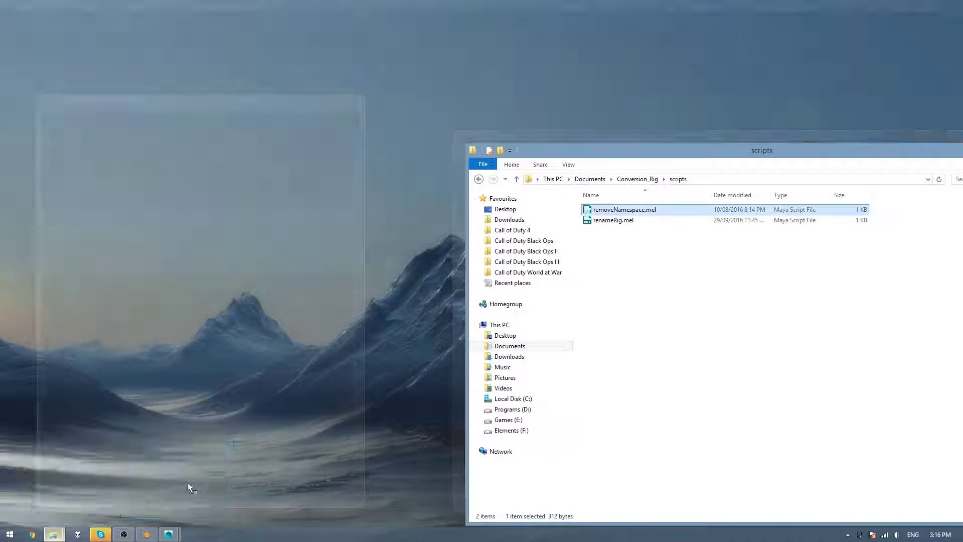
- Run the removeNamespace.mel script from the Conversion_Rig scripts folder on the selected joints and return to Maya
{"action": "left_click", "coordinate": [188, 483]}
{"action": "left_click_drag", "start_coordinate": [626, 213], "coordinate": [415, 342]}
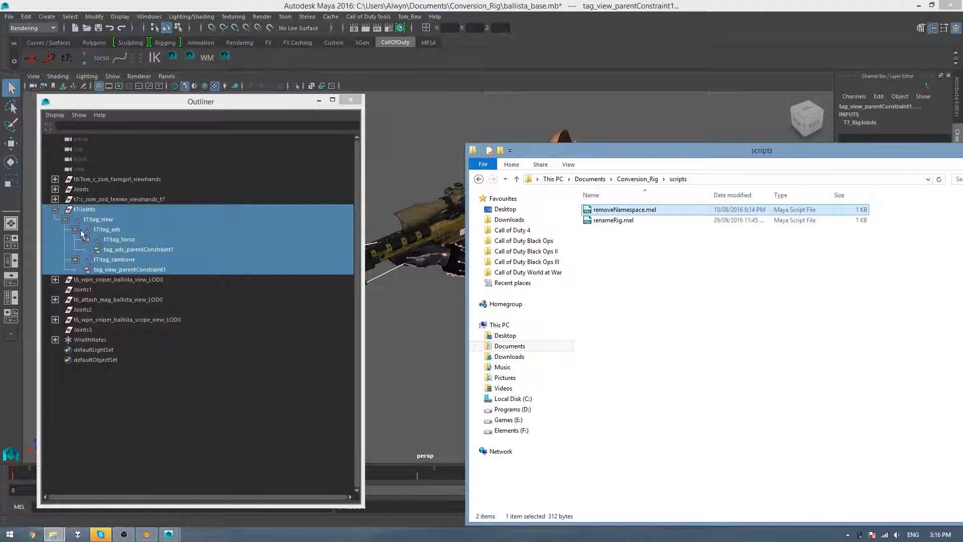
{"action": "left_click", "coordinate": [506, 3]}
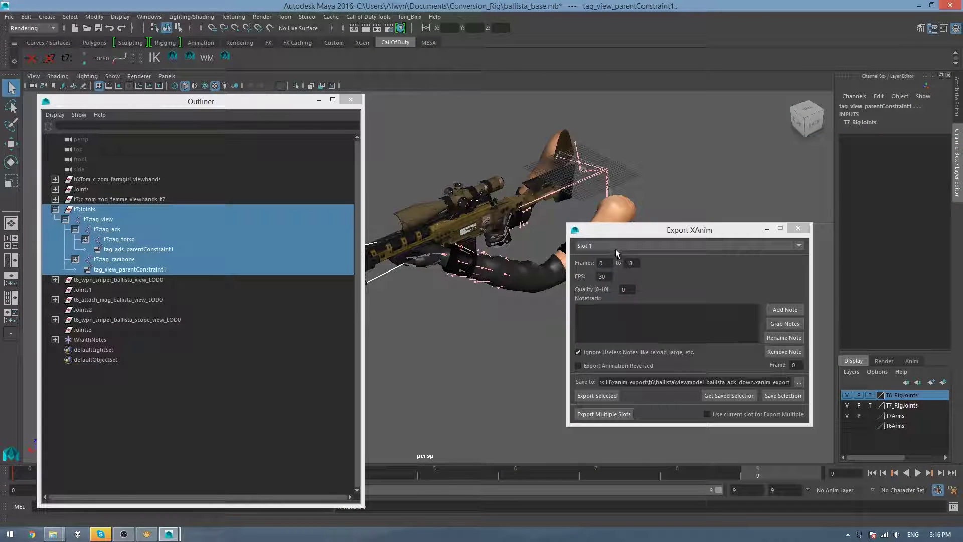
- Reselect Slot 1 for the XAnim export and set its end frame to 9
{"action": "left_click", "coordinate": [615, 247]}
{"action": "left_click", "coordinate": [594, 256]}
{"action": "left_click", "coordinate": [596, 246]}
{"action": "left_click", "coordinate": [597, 256]}
{"action": "double_click", "coordinate": [629, 262]}
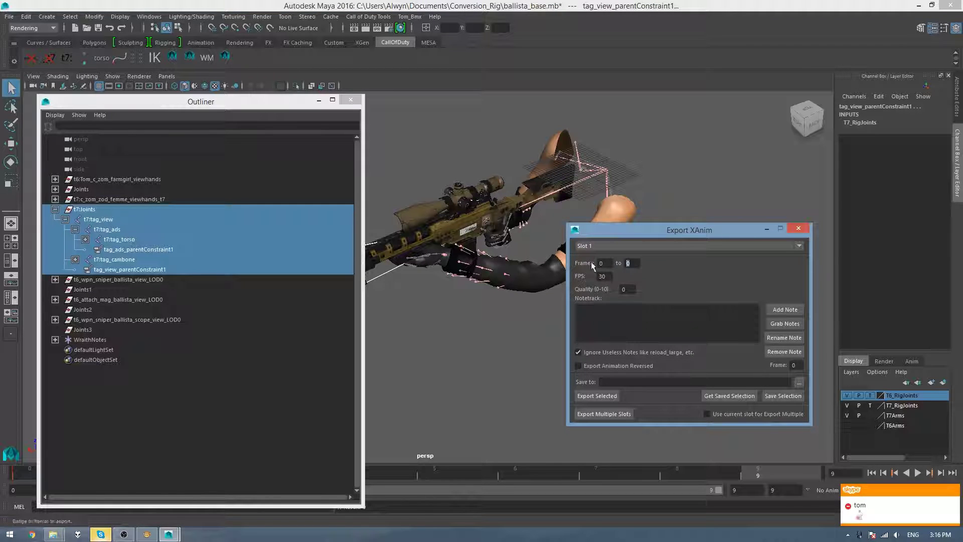
{"action": "type", "text": "9"}
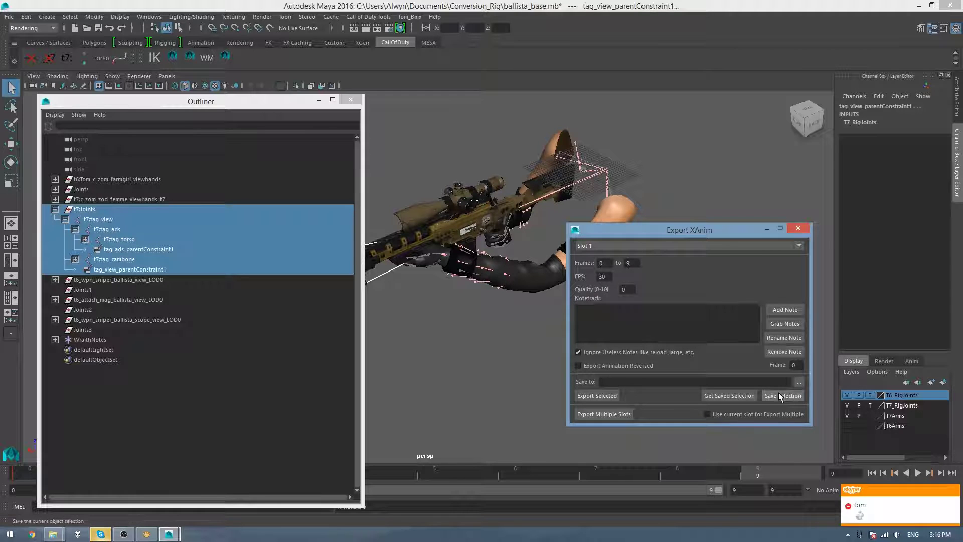
- Select t7:tag_cambone and t7:tag_torso together with their full joint hierarchies
{"action": "left_click", "coordinate": [114, 259]}
{"action": "left_click", "coordinate": [118, 239], "text": "ctrl"}
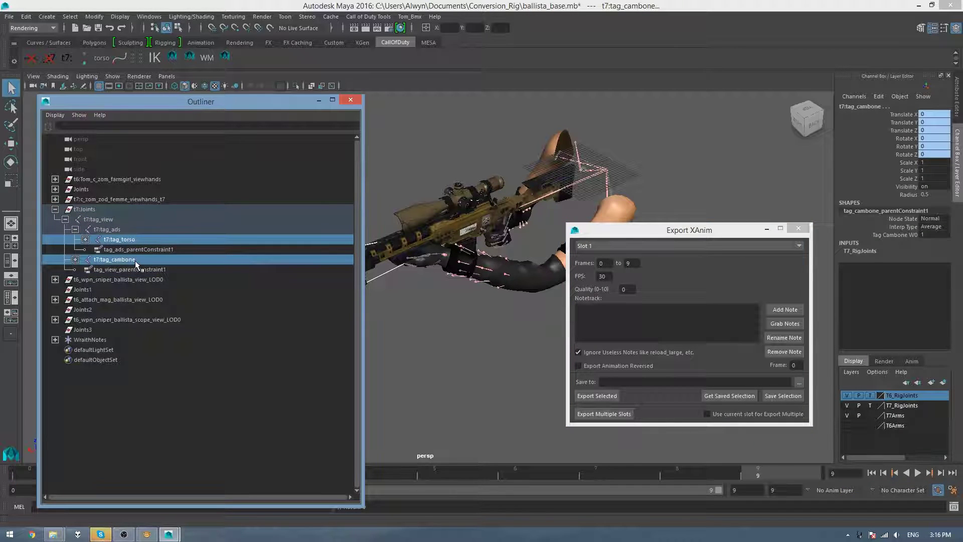
{"action": "left_click", "coordinate": [70, 17]}
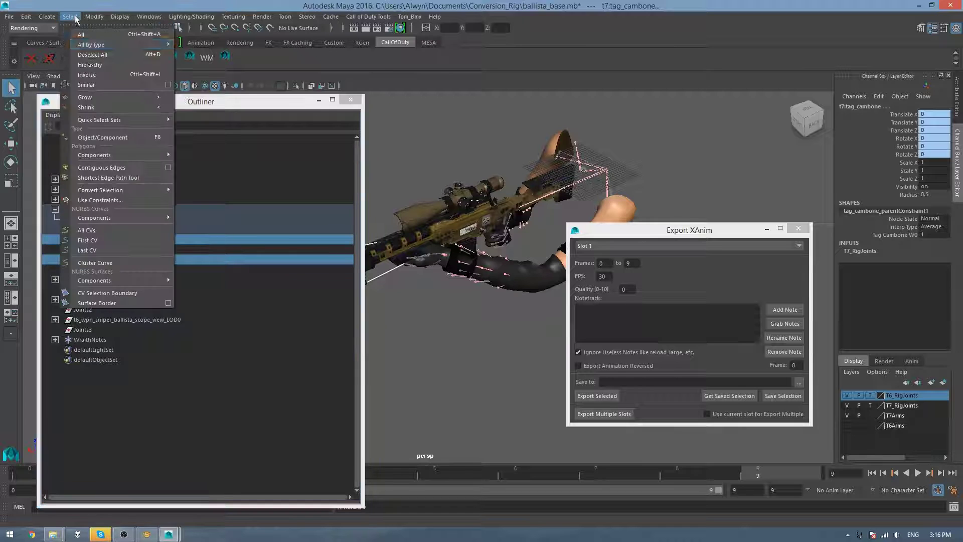
{"action": "left_click", "coordinate": [95, 63]}
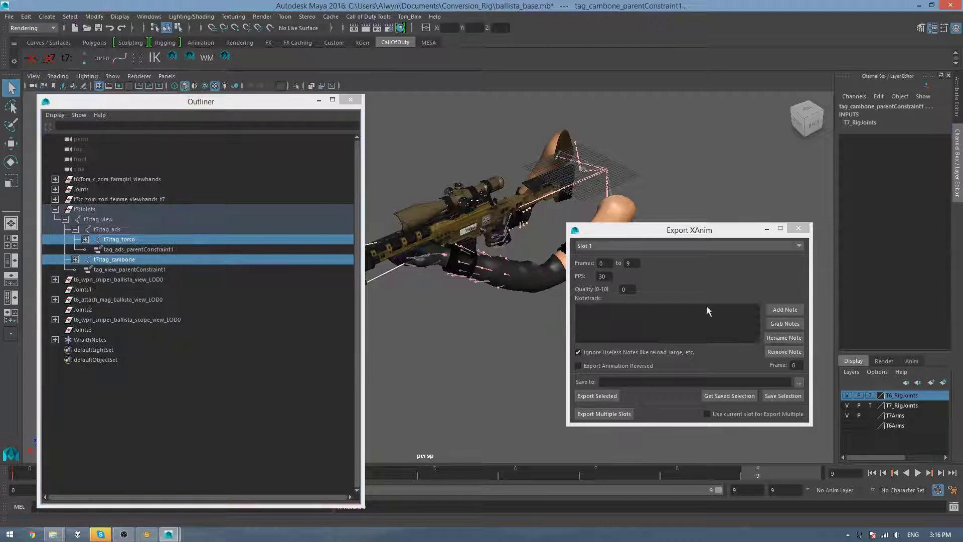
- Set the output file to viewmodel_ballista_ads_fire in the ballista folder and export the selected joints
{"action": "left_click", "coordinate": [799, 382]}
{"action": "type", "text": "viewmod"}
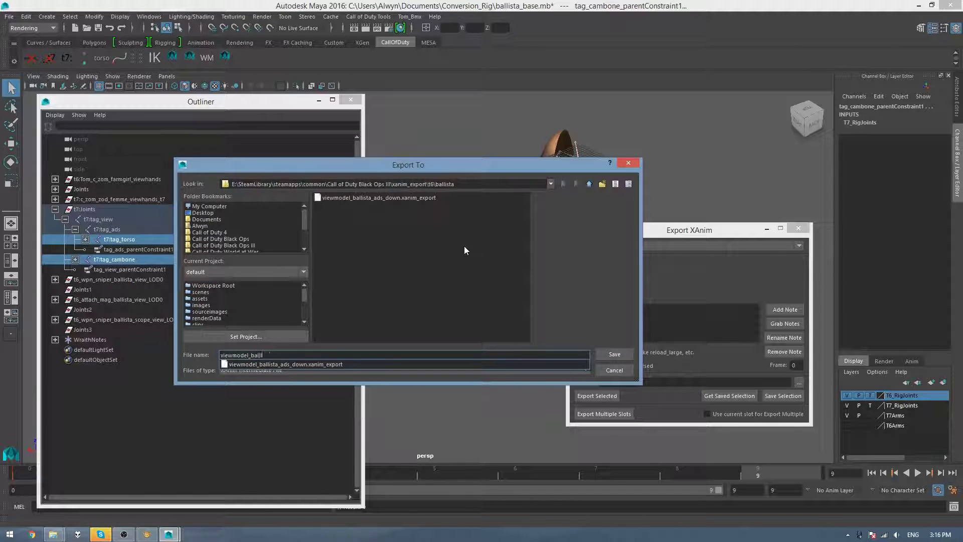
{"action": "type", "text": "el_ballista_ads_fire"}
{"action": "key", "text": "Return"}
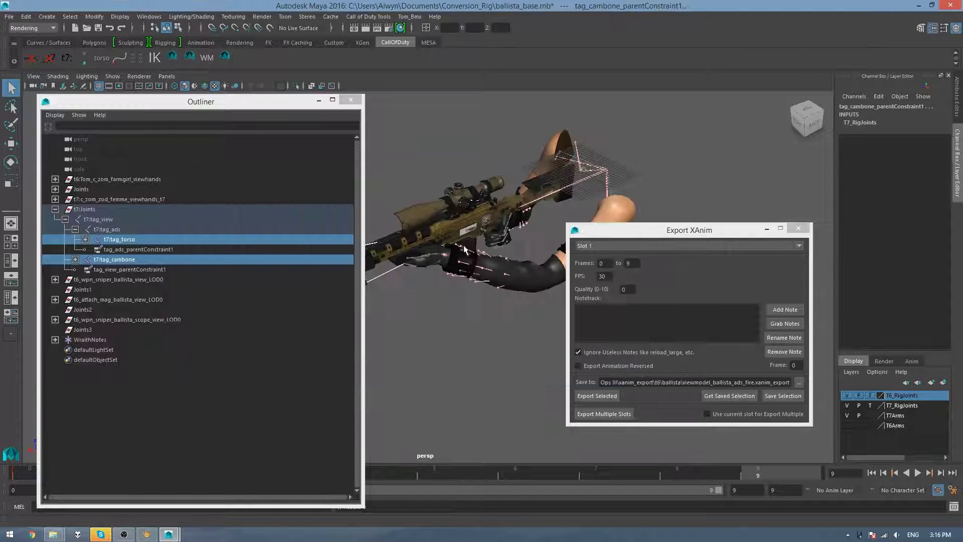
{"action": "left_click", "coordinate": [604, 397]}
{"action": "left_click", "coordinate": [483, 269]}
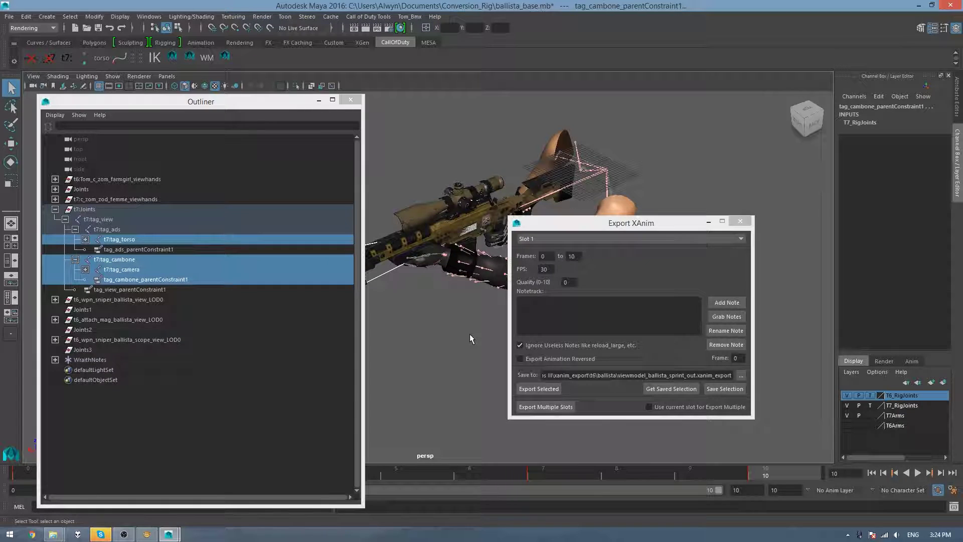
- Expand t7:tag_torso and t7:tag_weapon_right in the Outliner and select the j_gun joint
{"action": "left_click", "coordinate": [85, 239]}
{"action": "left_click", "coordinate": [96, 279]}
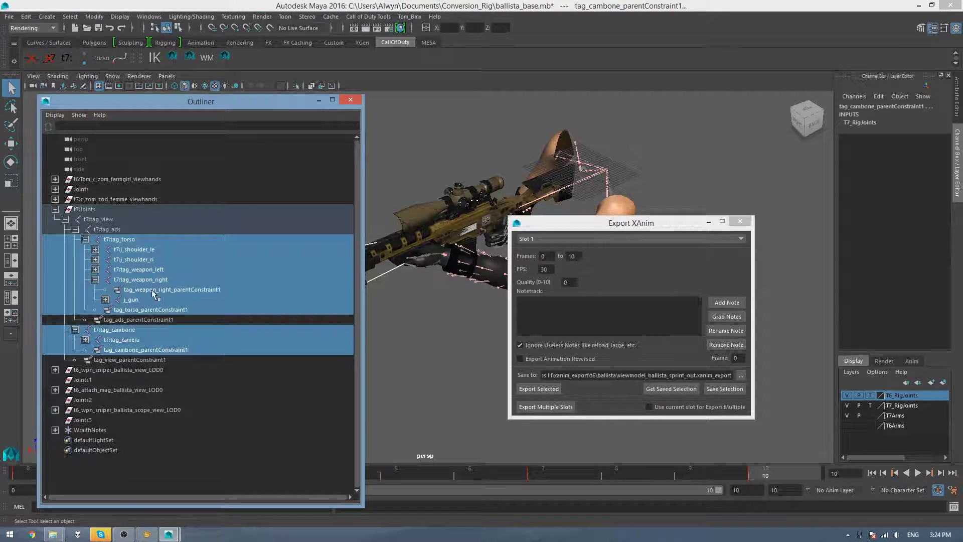
{"action": "left_click", "coordinate": [131, 299]}
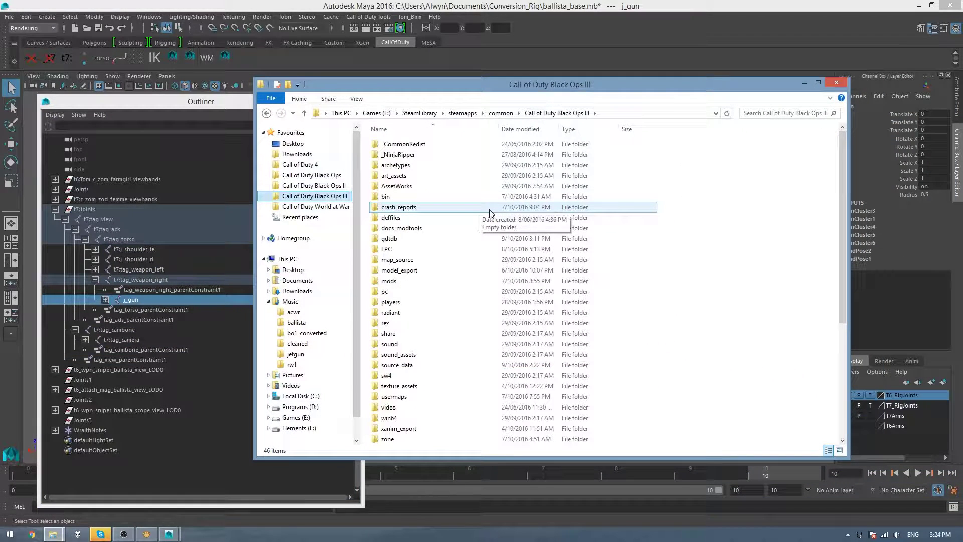
- In File Explorer, open the xanim_export\t6\ballista folder inside the Call of Duty Black Ops III directory
{"action": "left_click", "coordinate": [484, 212]}
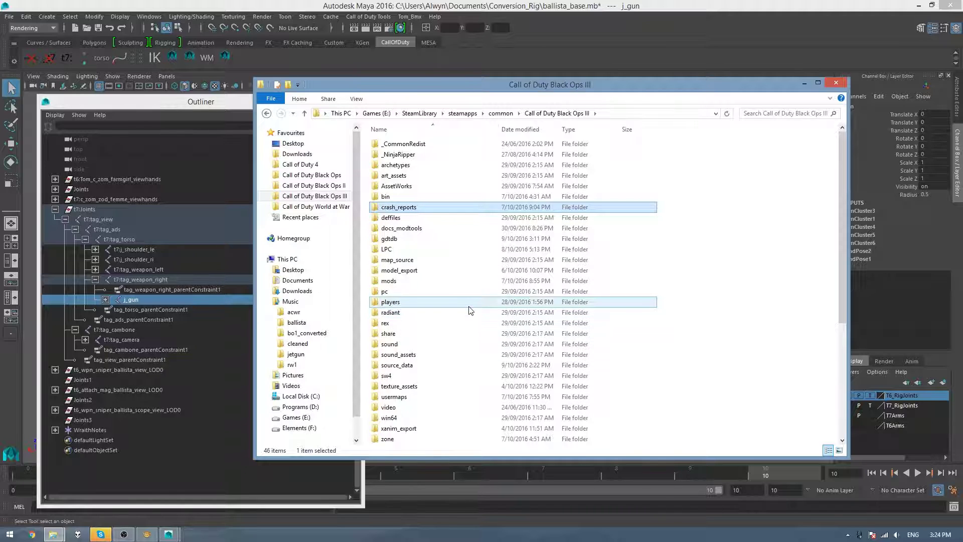
{"action": "left_click", "coordinate": [438, 277]}
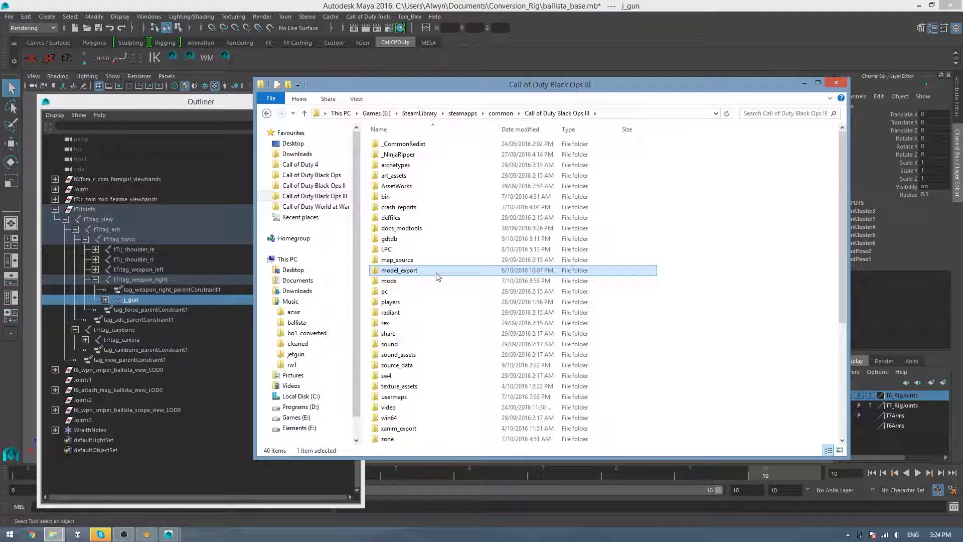
{"action": "left_click", "coordinate": [419, 428]}
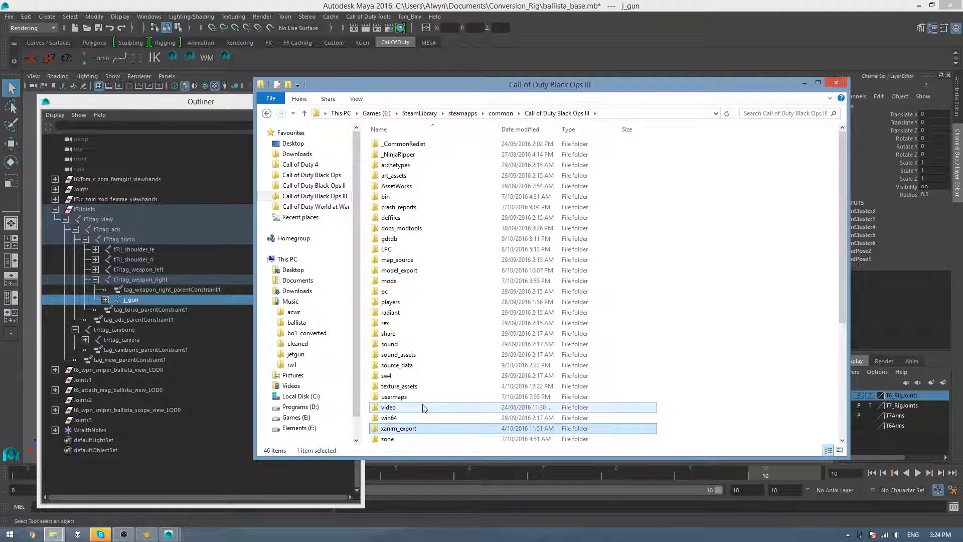
{"action": "double_click", "coordinate": [410, 430]}
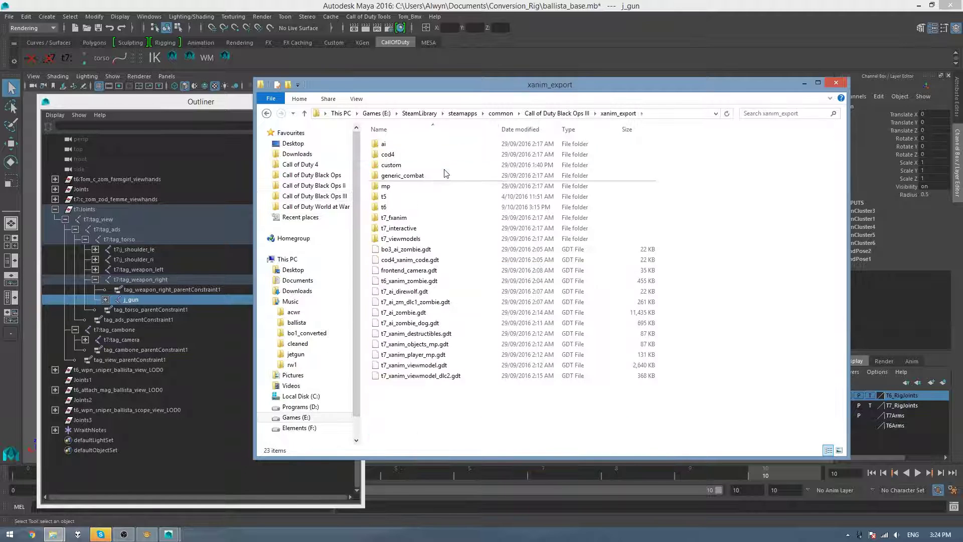
{"action": "double_click", "coordinate": [402, 207]}
{"action": "double_click", "coordinate": [391, 144]}
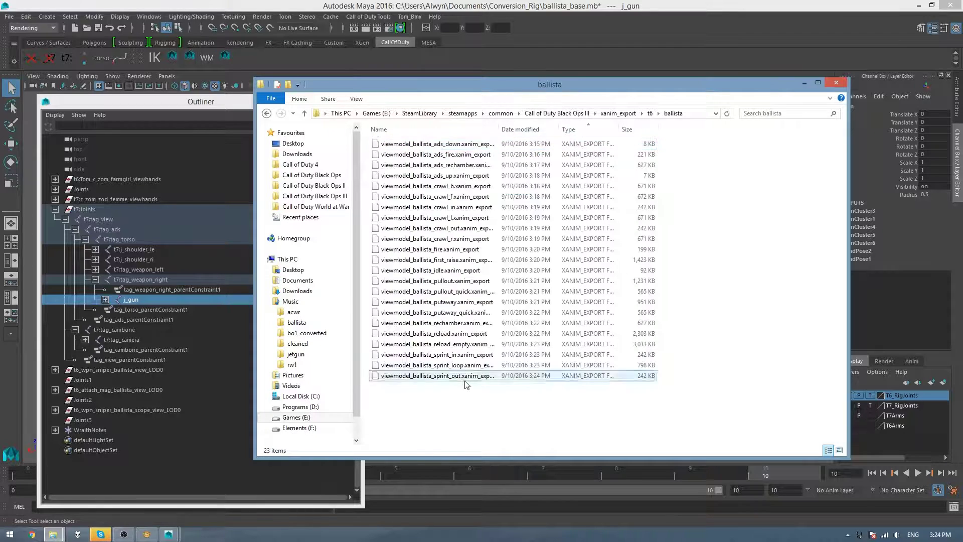
- Select all the exported ballista XAnim files and open them in Notepad++
{"action": "left_click_drag", "start_coordinate": [509, 404], "coordinate": [431, 139]}
{"action": "right_click", "coordinate": [428, 199]}
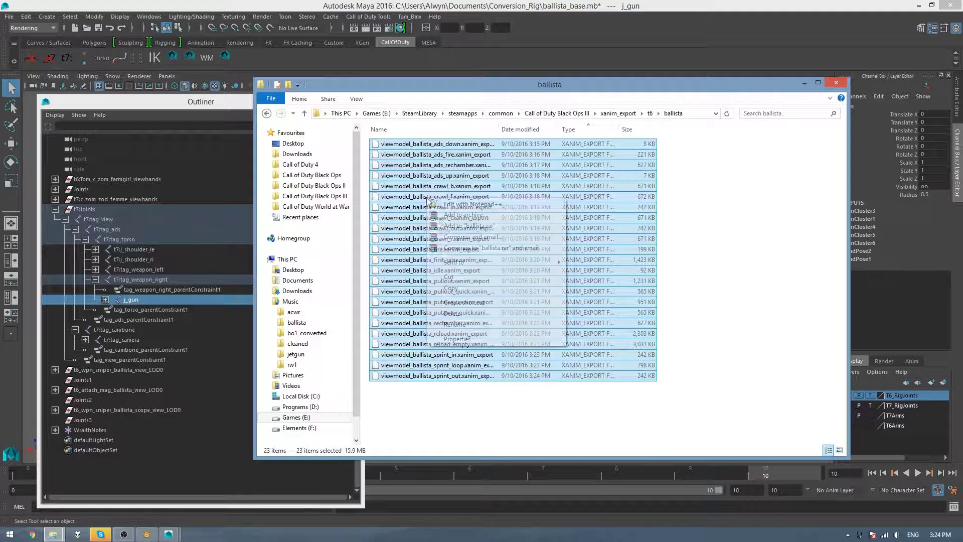
{"action": "left_click", "coordinate": [459, 205]}
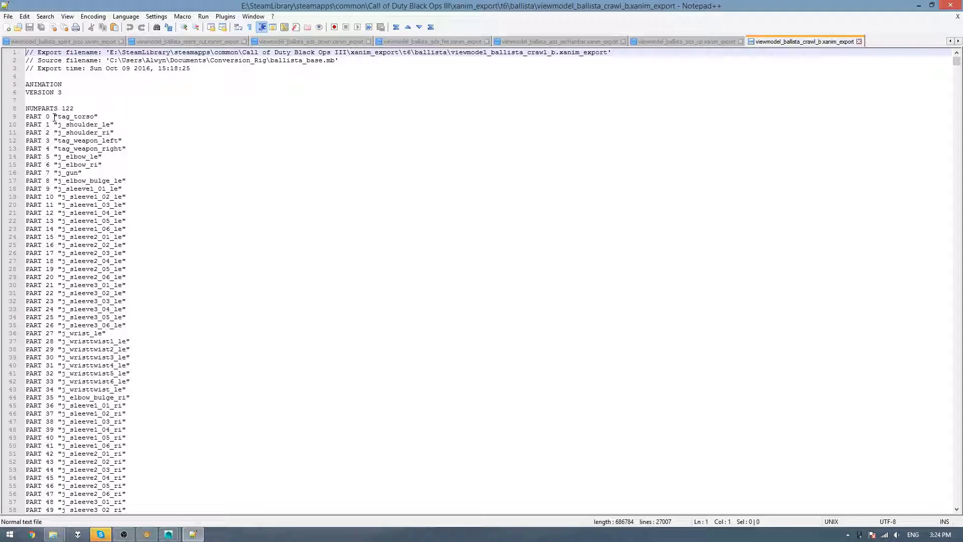
- Examine the part counts and joint names across the opened ballista export files, from crawl_b back to rechamber
{"action": "left_click", "coordinate": [71, 109]}
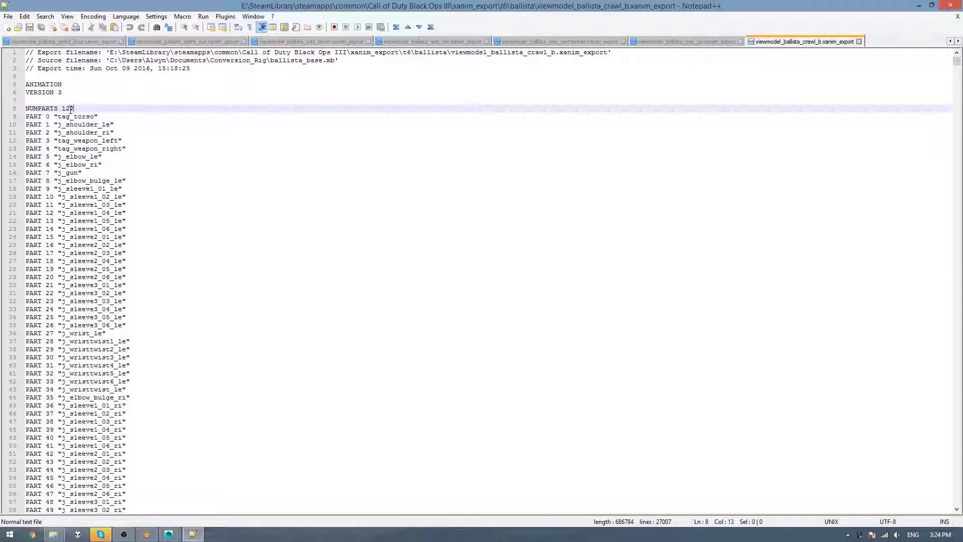
{"action": "left_click", "coordinate": [695, 41]}
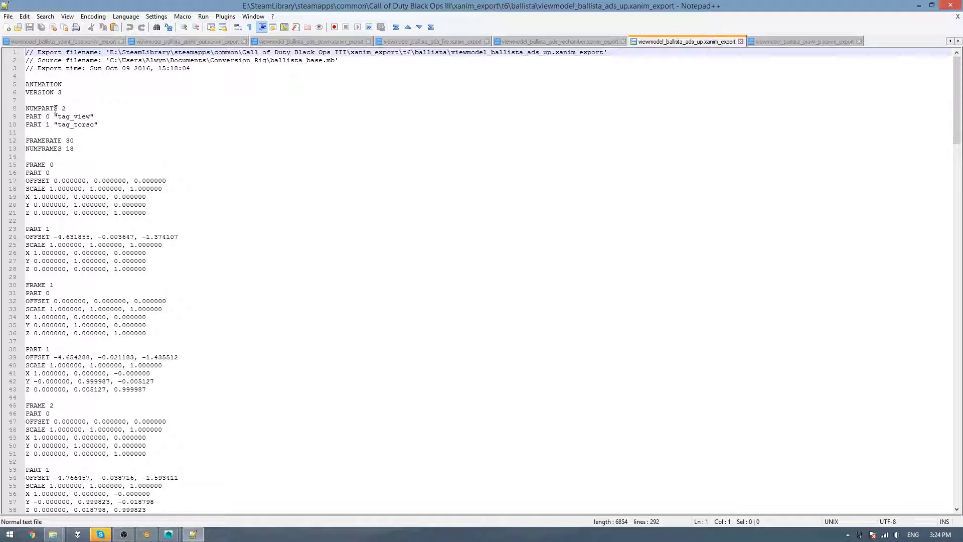
{"action": "left_click", "coordinate": [524, 41]}
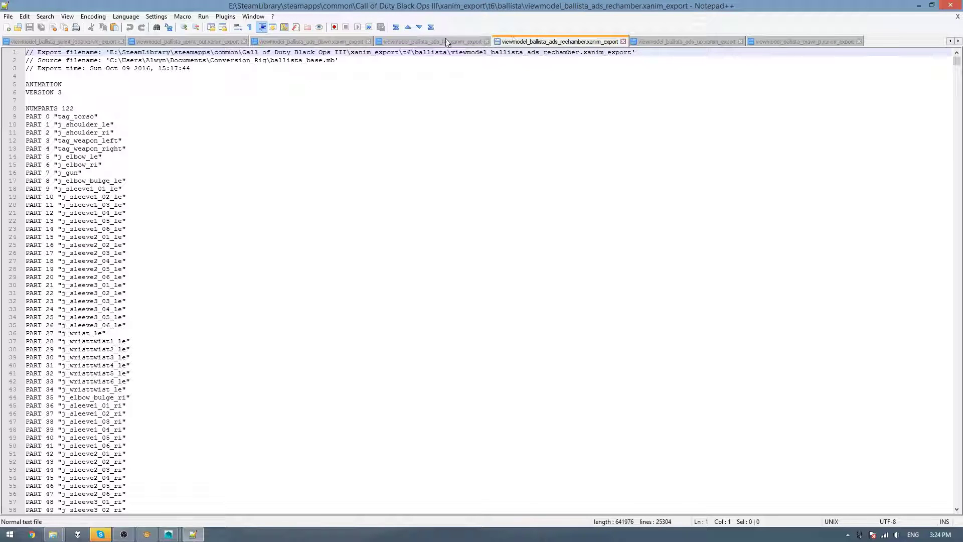
{"action": "left_click", "coordinate": [431, 41]}
{"action": "left_click", "coordinate": [317, 42]}
{"action": "left_click", "coordinate": [206, 42]}
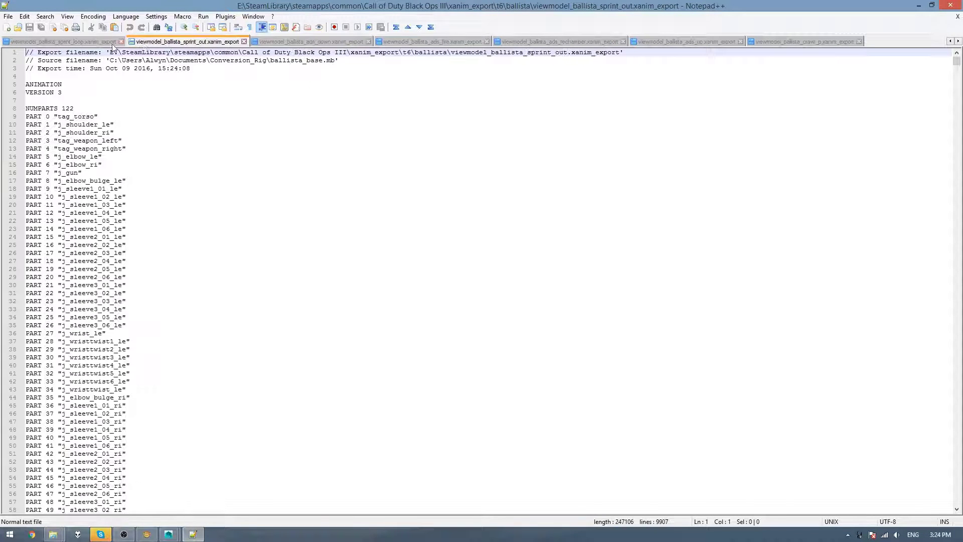
{"action": "left_click", "coordinate": [88, 43]}
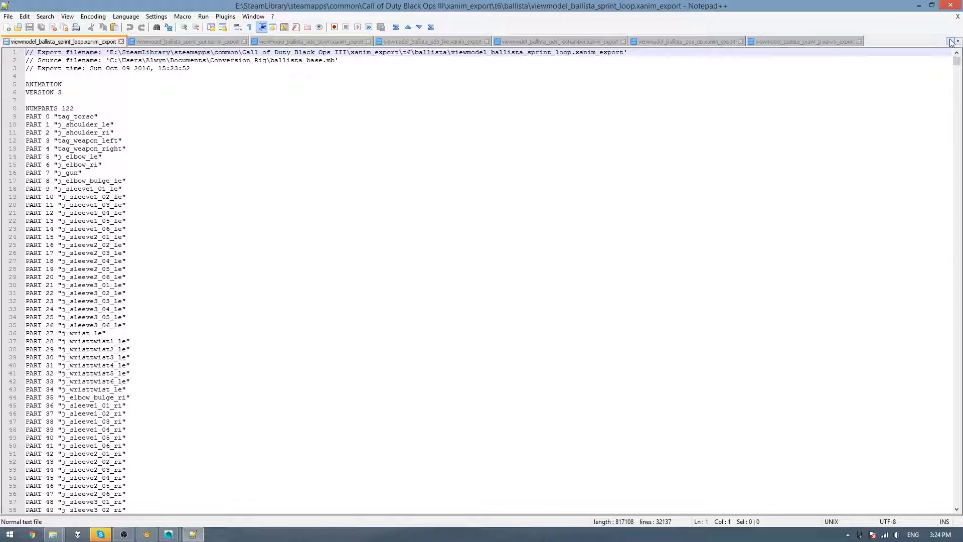
{"action": "left_click", "coordinate": [950, 41]}
{"action": "left_click", "coordinate": [950, 42]}
{"action": "left_click", "coordinate": [950, 42]}
{"action": "left_click", "coordinate": [950, 41]}
{"action": "left_click", "coordinate": [88, 42]}
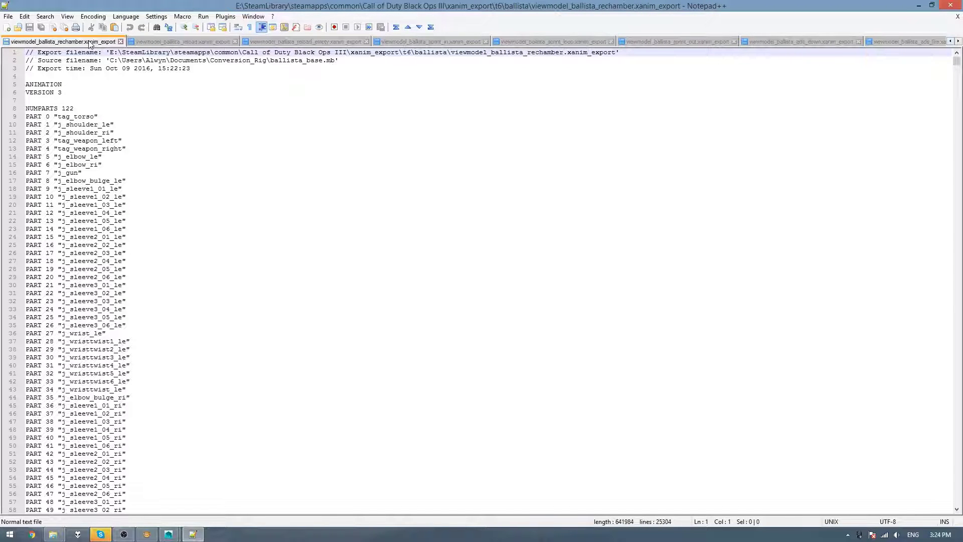
- Replace j_gun with tag_weapon in all opened documents and save the changes
{"action": "left_click", "coordinate": [263, 146]}
{"action": "key", "text": "ctrl+h"}
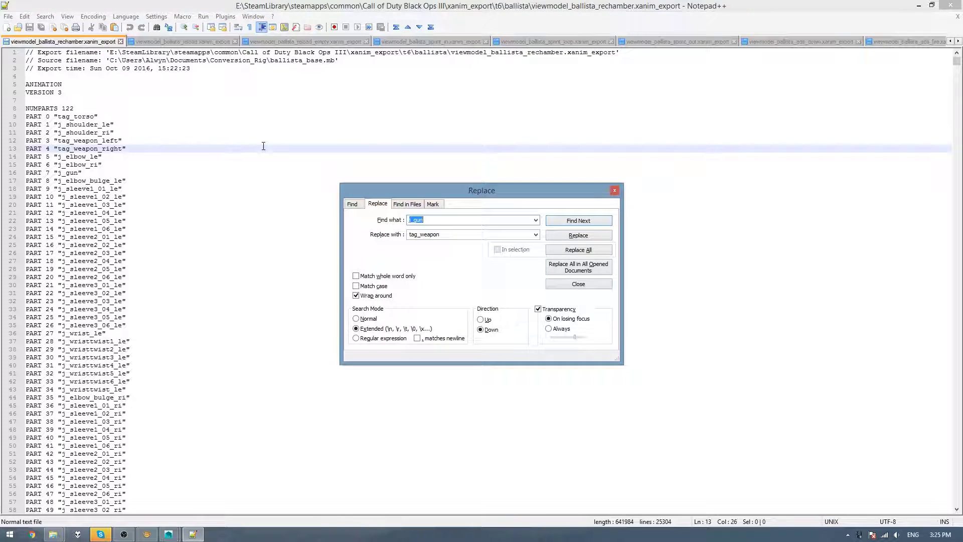
{"action": "double_click", "coordinate": [456, 236]}
{"action": "left_click", "coordinate": [479, 235]}
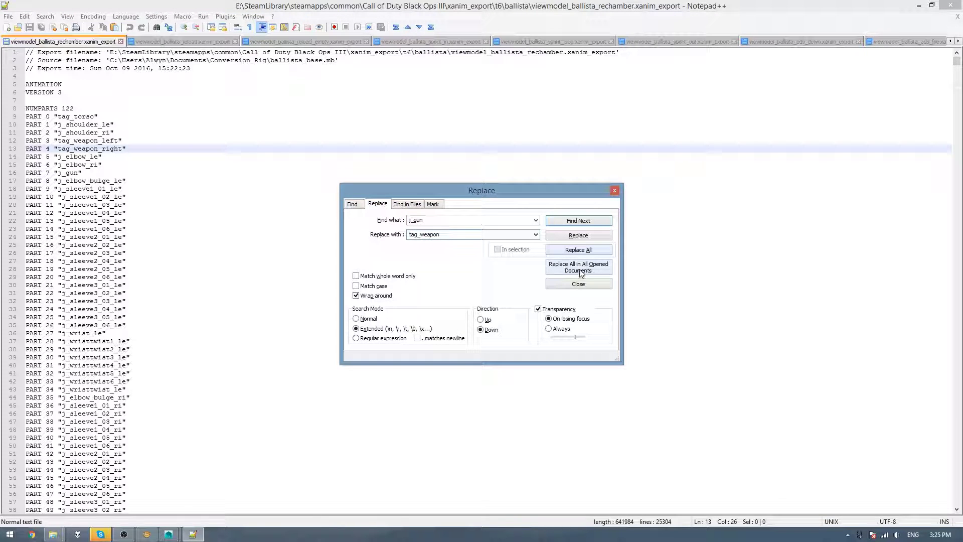
{"action": "left_click", "coordinate": [580, 271]}
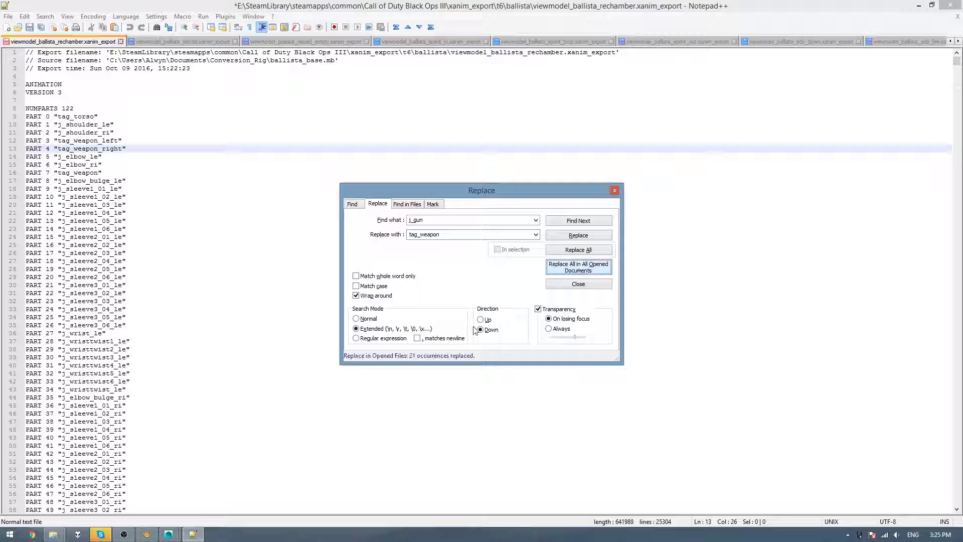
{"action": "left_click", "coordinate": [290, 267]}
{"action": "key", "text": "ctrl+s"}
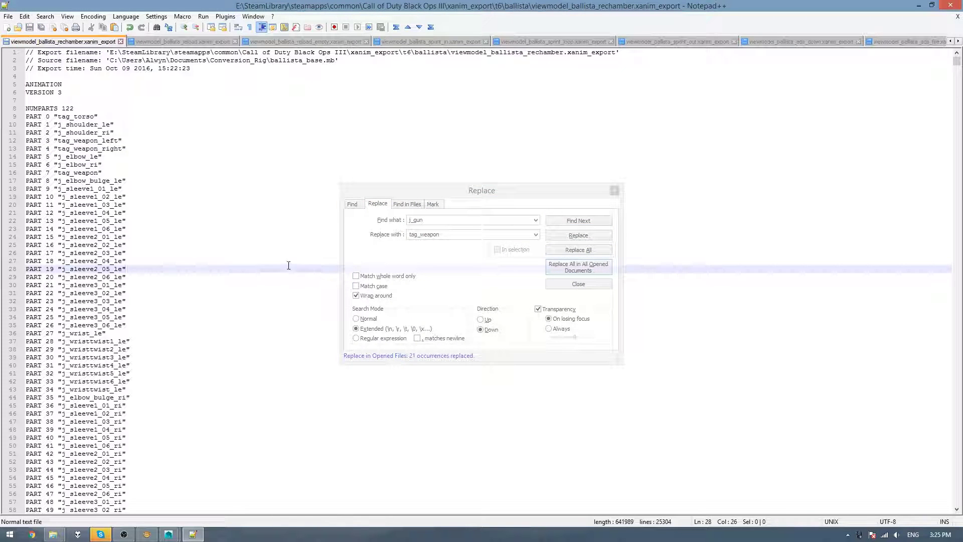
- Close Notepad++ and launch Kronos from the desktop
{"action": "left_click", "coordinate": [952, 5]}
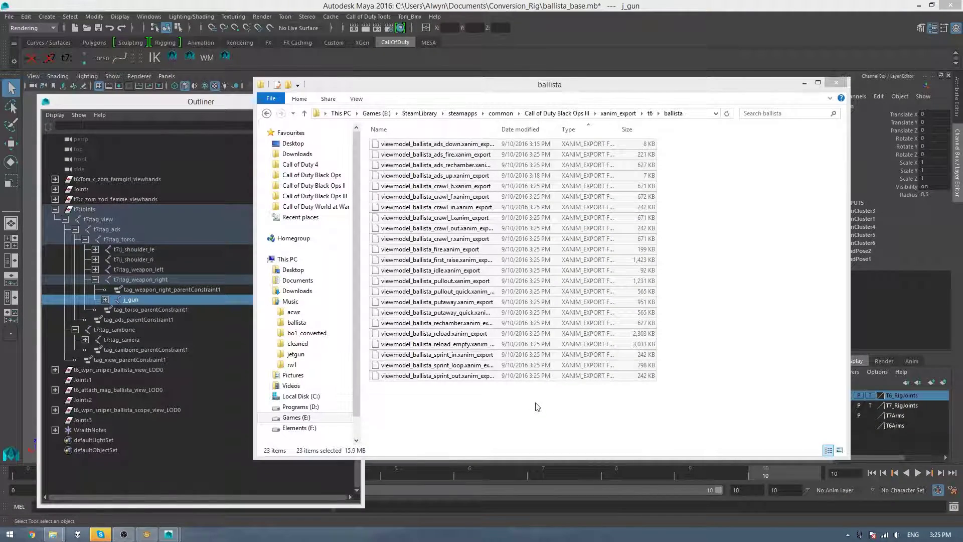
{"action": "key", "text": "super"}
{"action": "left_click", "coordinate": [685, 138]}
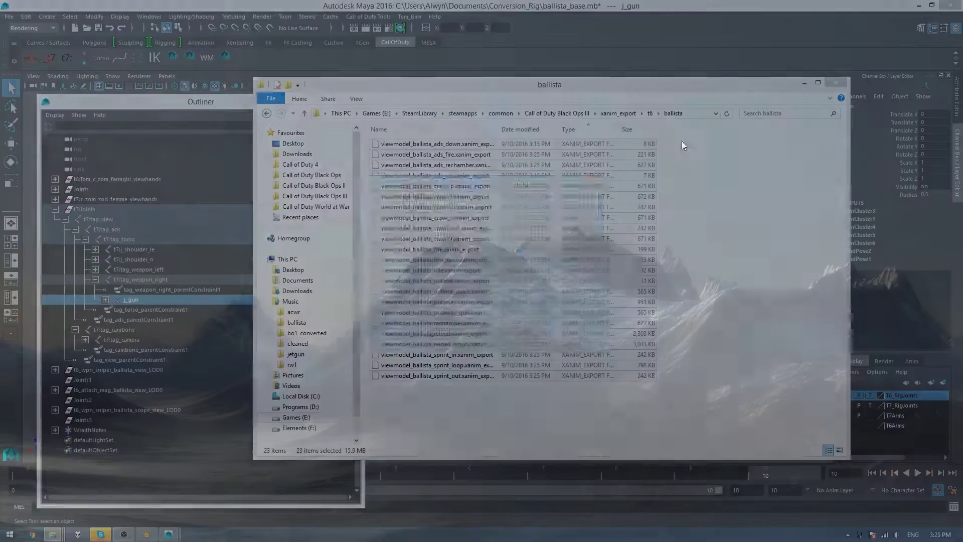
{"action": "left_click", "coordinate": [513, 277]}
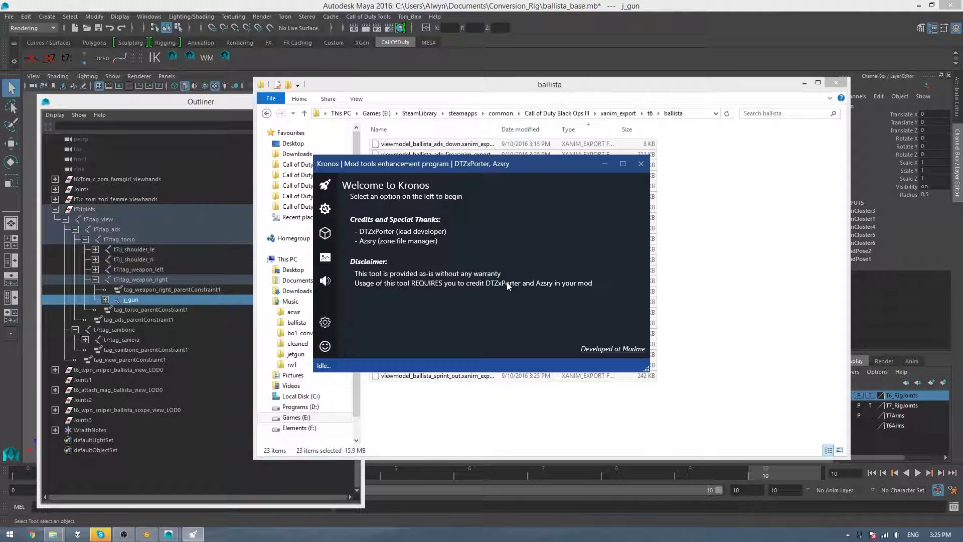
- Convert the selected ballista xanim_export files to XANIM_BIN with the Kronos model and animation converter
{"action": "left_click", "coordinate": [325, 233]}
{"action": "left_click_drag", "start_coordinate": [401, 164], "coordinate": [713, 186]}
{"action": "left_click_drag", "start_coordinate": [678, 273], "coordinate": [788, 306]}
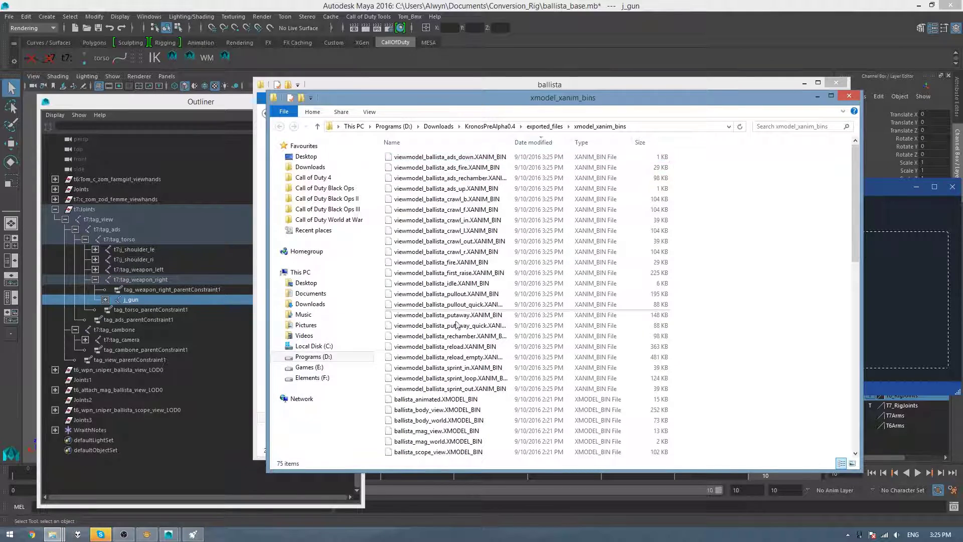
- Copy all ballista XANIM_BIN files from Kronos's xmodel_xanim_bins folder into the xanim_export\t6\ballista folder
{"action": "left_click_drag", "start_coordinate": [709, 390], "coordinate": [466, 148]}
{"action": "left_click", "coordinate": [557, 86]}
{"action": "key", "text": "ctrl+v"}
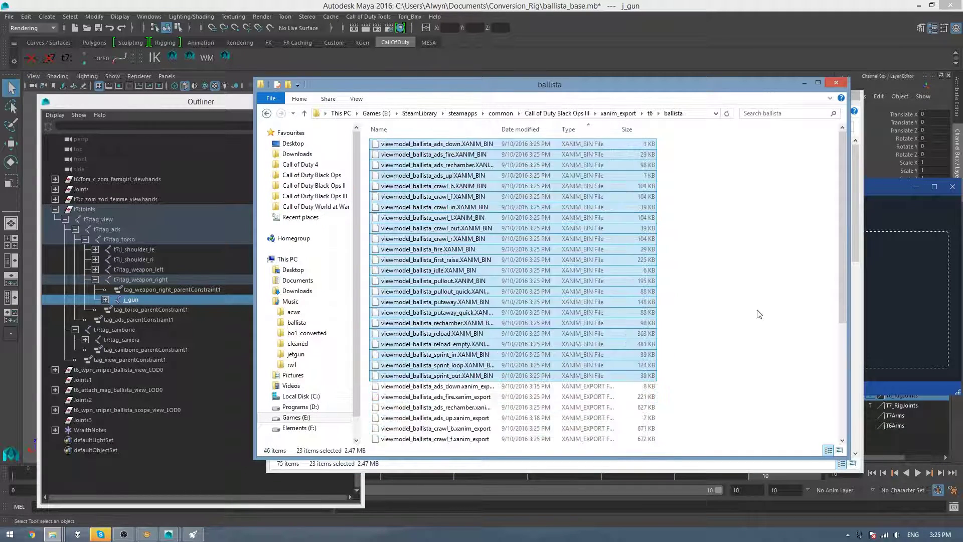
{"action": "left_click", "coordinate": [744, 299]}
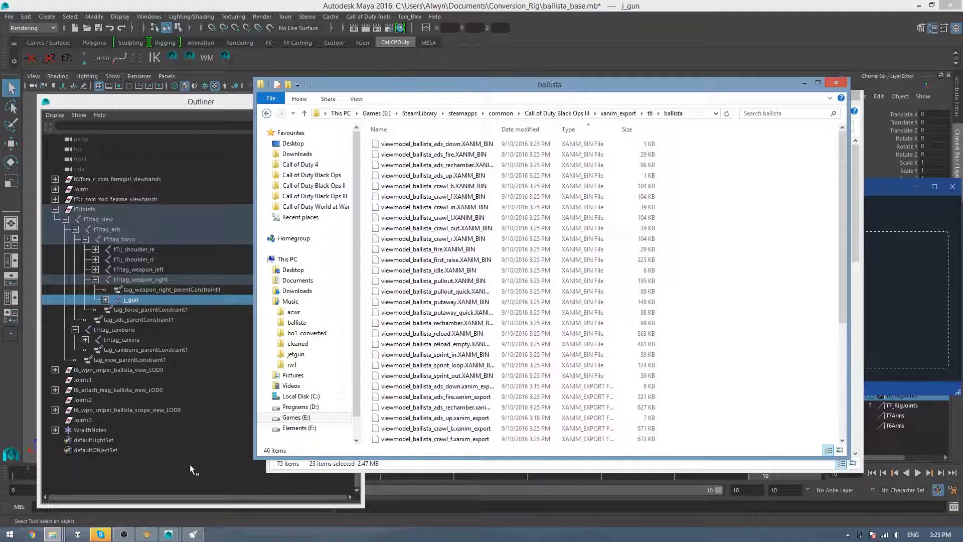
- In Asset Property Editor, create an xanim asset named viewmodel_ballista_idle in the ballista GDT
{"action": "mouse_move", "coordinate": [146, 533]}
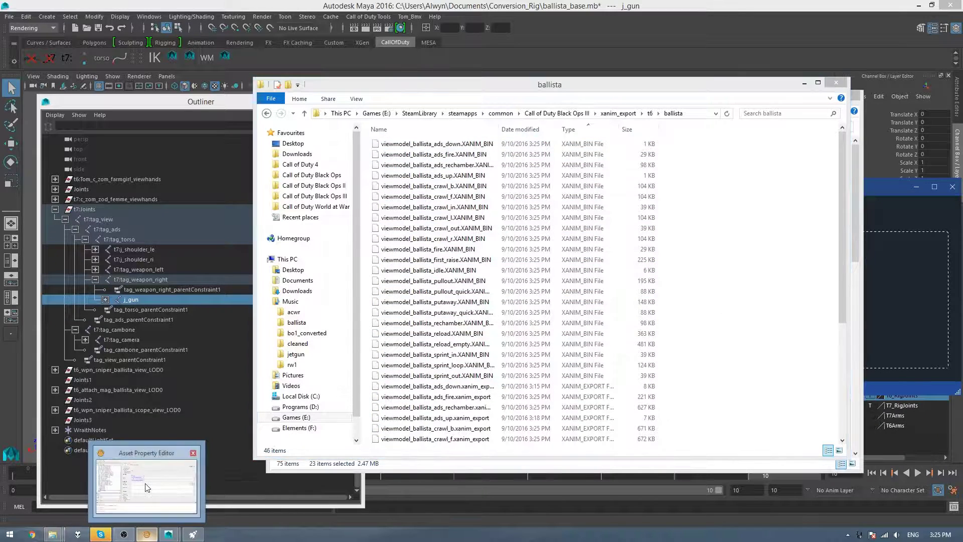
{"action": "left_click", "coordinate": [146, 487]}
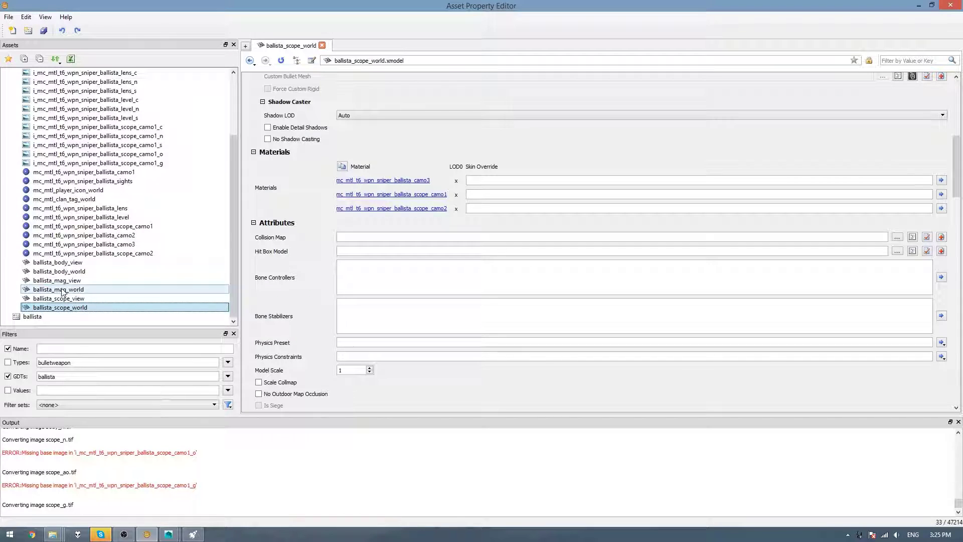
{"action": "scroll", "coordinate": [60, 241], "scroll_direction": "up", "scroll_amount": 3}
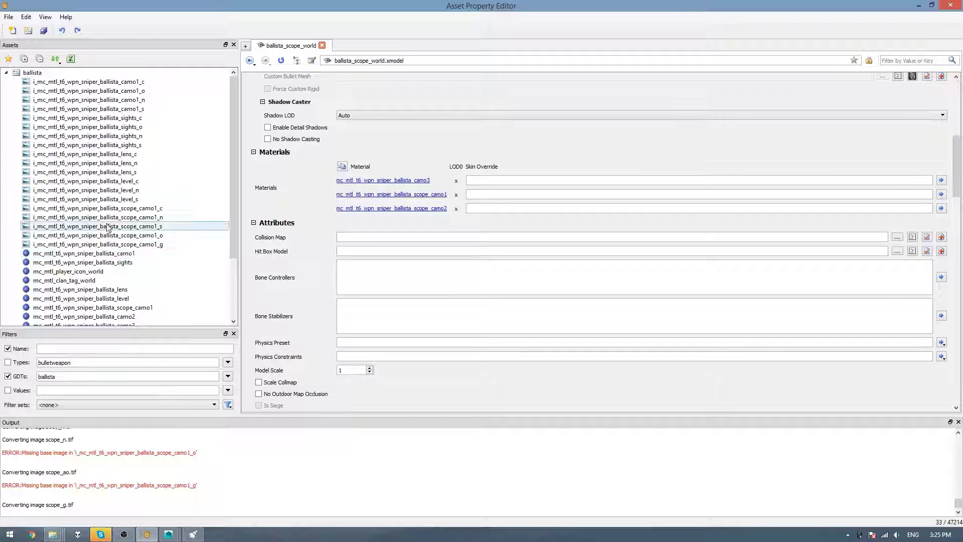
{"action": "left_click", "coordinate": [31, 76]}
{"action": "right_click", "coordinate": [30, 75]}
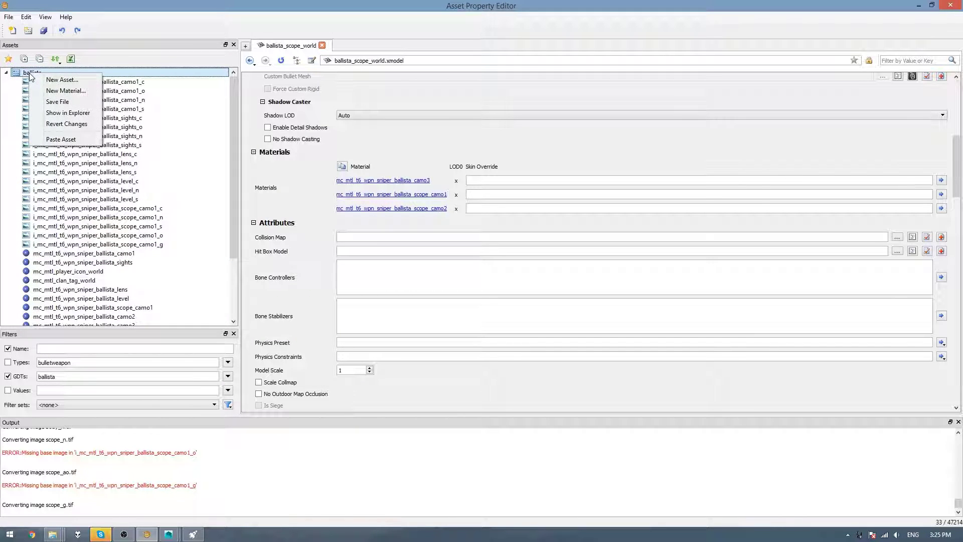
{"action": "left_click", "coordinate": [61, 80]}
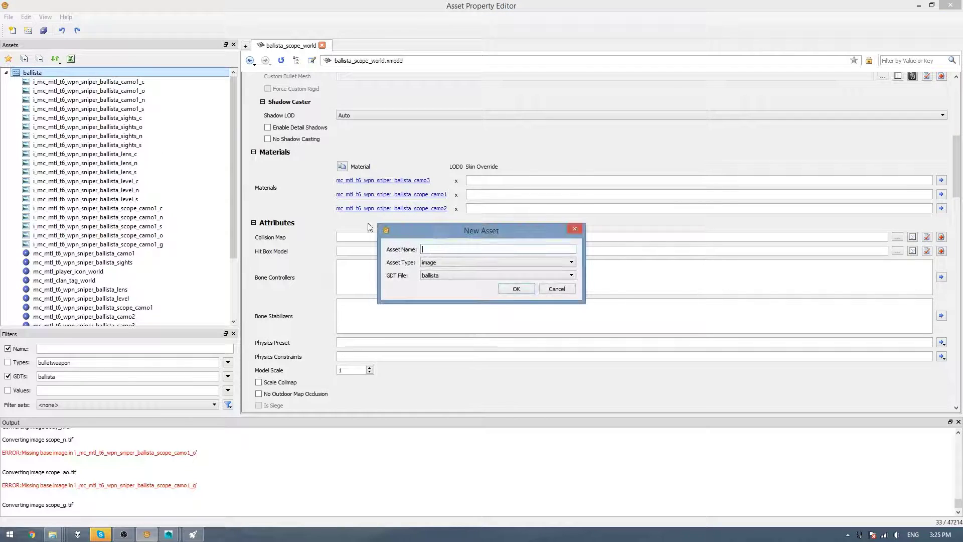
{"action": "left_click", "coordinate": [444, 265]}
{"action": "scroll", "coordinate": [446, 301], "scroll_direction": "down", "scroll_amount": 10}
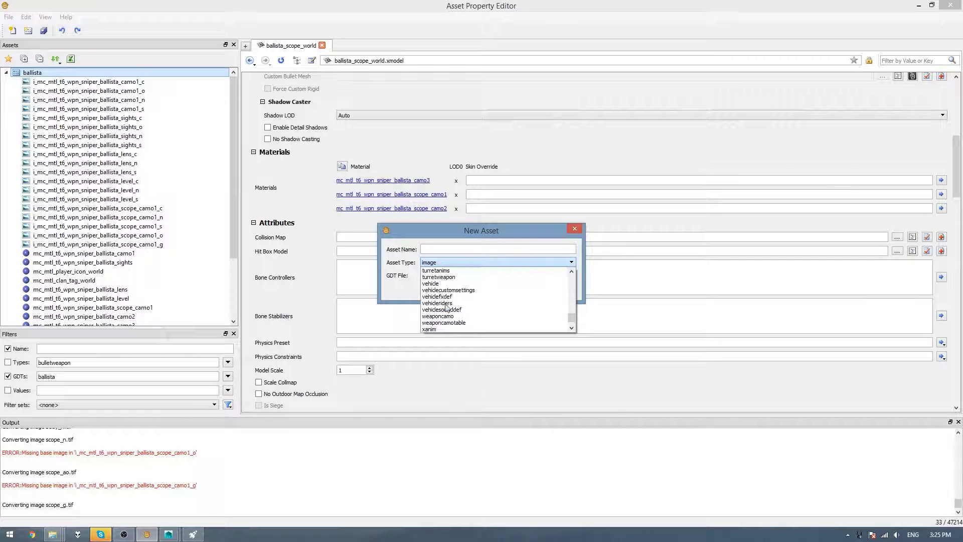
{"action": "left_click", "coordinate": [430, 329]}
{"action": "left_click", "coordinate": [438, 247]}
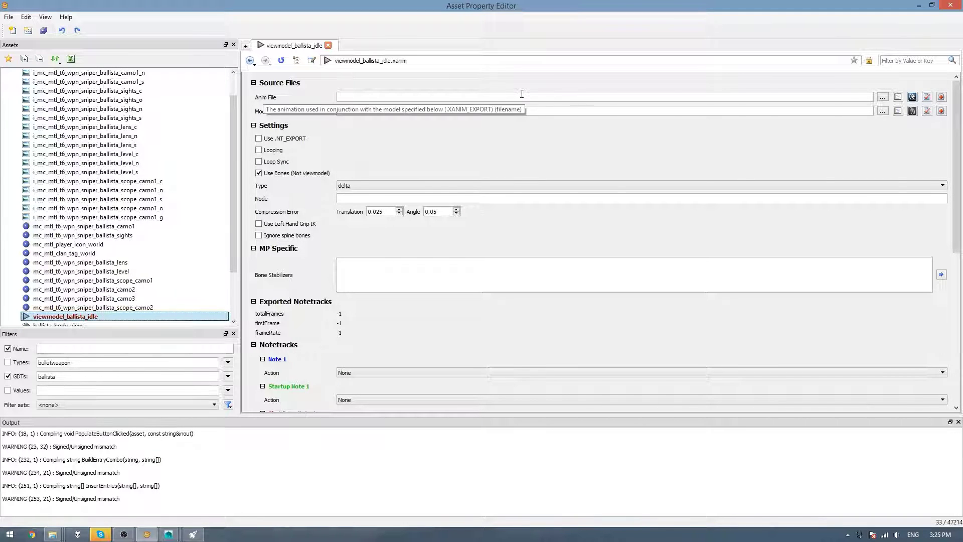
- Set the idle asset's anim file to viewmodel_ballista_idle.XANIM_BIN from the t6\ballista folder
{"action": "left_click", "coordinate": [883, 97]}
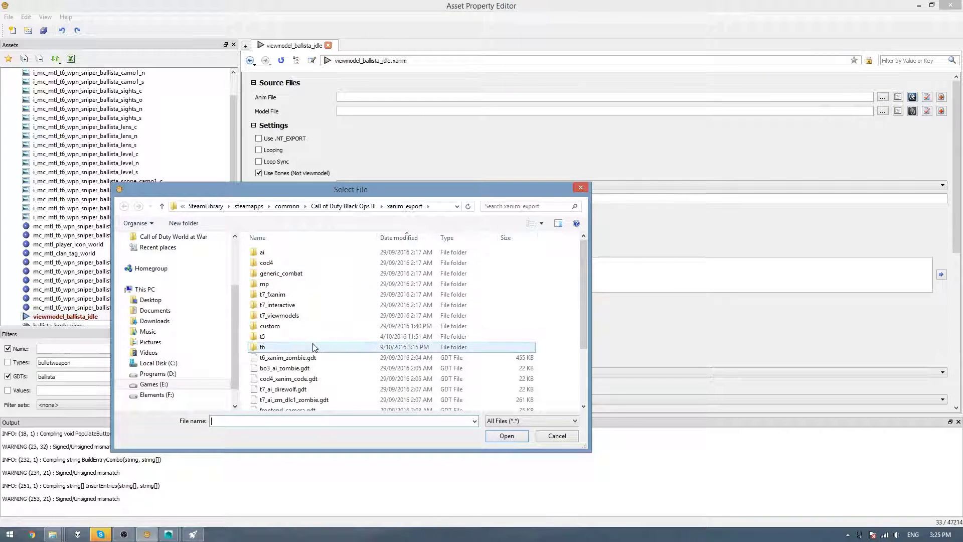
{"action": "double_click", "coordinate": [269, 349]}
{"action": "double_click", "coordinate": [278, 254]}
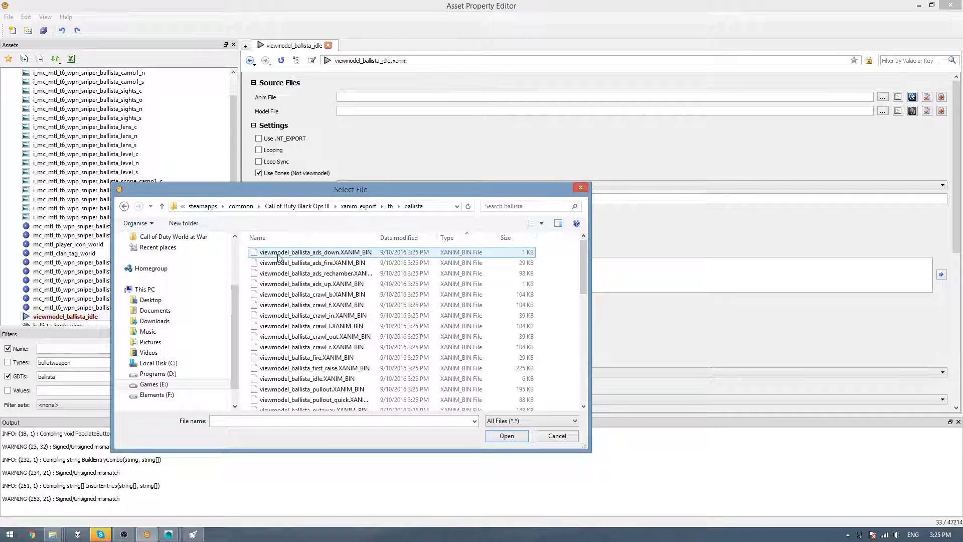
{"action": "left_click", "coordinate": [326, 382]}
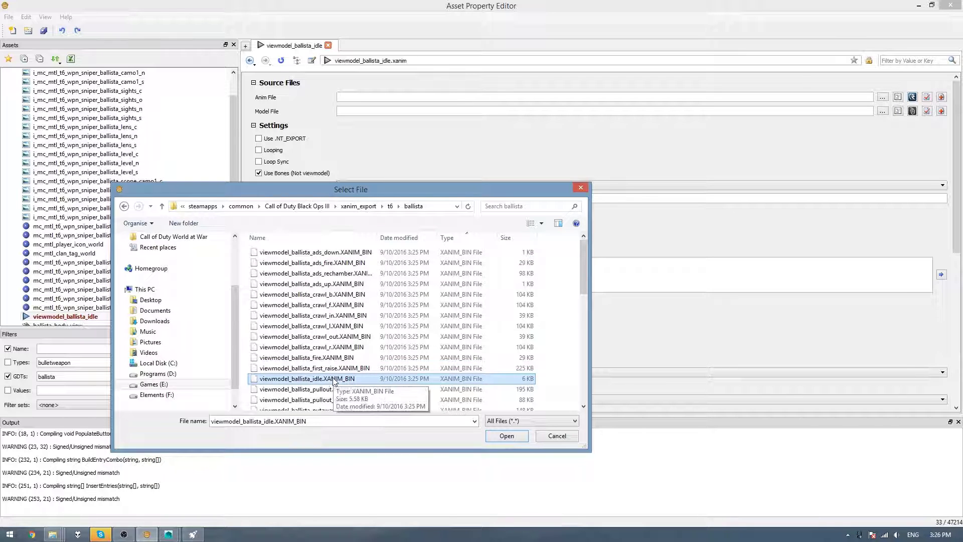
{"action": "double_click", "coordinate": [339, 379]}
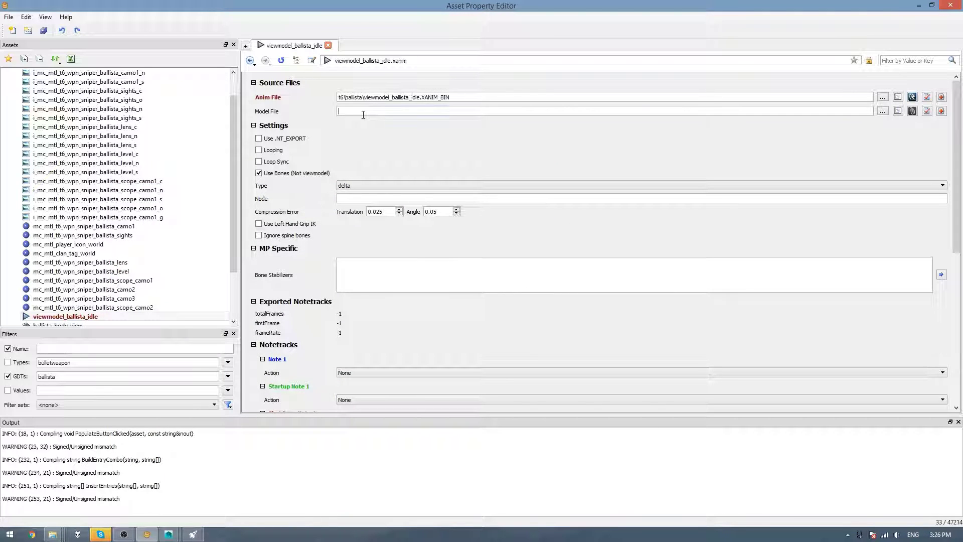
- Set the idle asset's model file to ballista_animated.XMODEL_BIN from the model_export\t6\ballista folder
{"action": "left_click", "coordinate": [885, 112]}
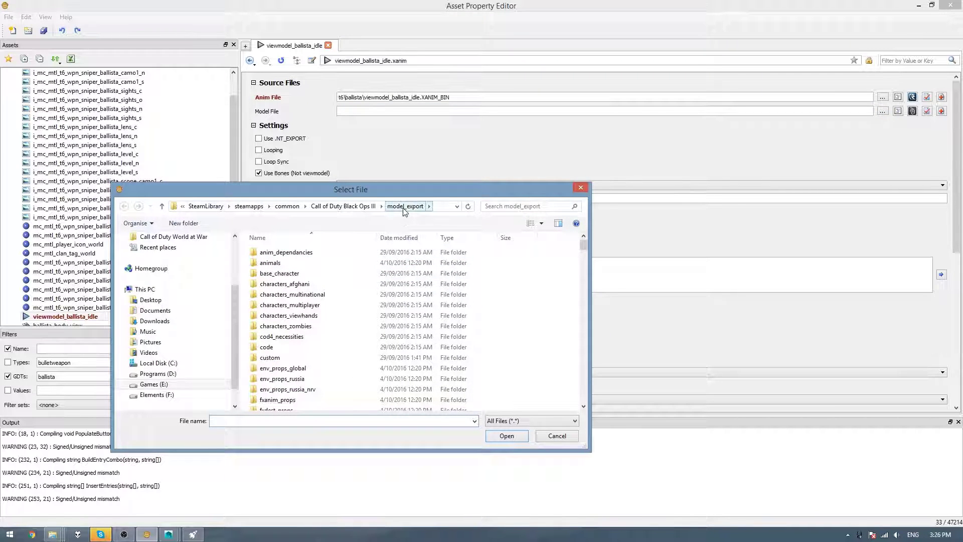
{"action": "scroll", "coordinate": [281, 271], "scroll_direction": "down", "scroll_amount": 10}
{"action": "left_click", "coordinate": [262, 249]}
{"action": "double_click", "coordinate": [277, 271]}
{"action": "double_click", "coordinate": [286, 251]}
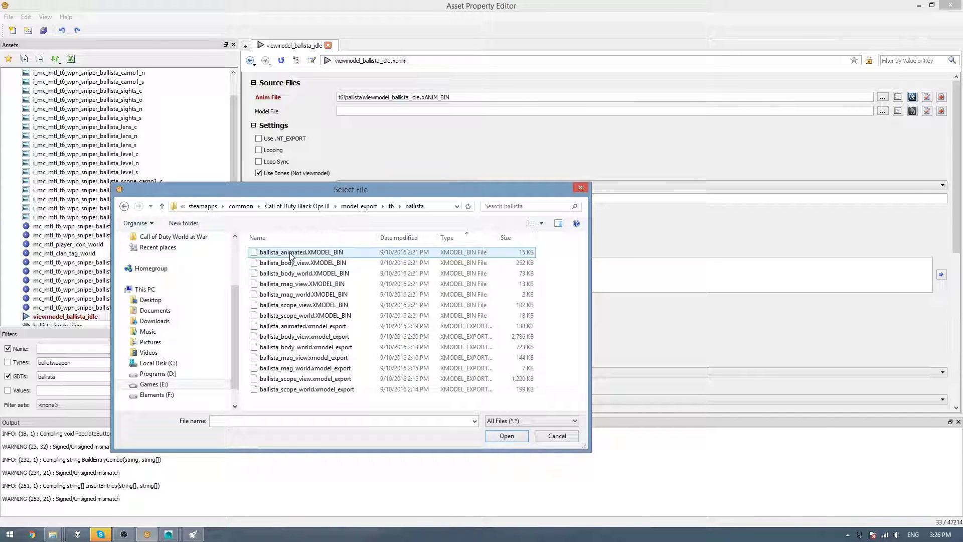
{"action": "double_click", "coordinate": [291, 252]}
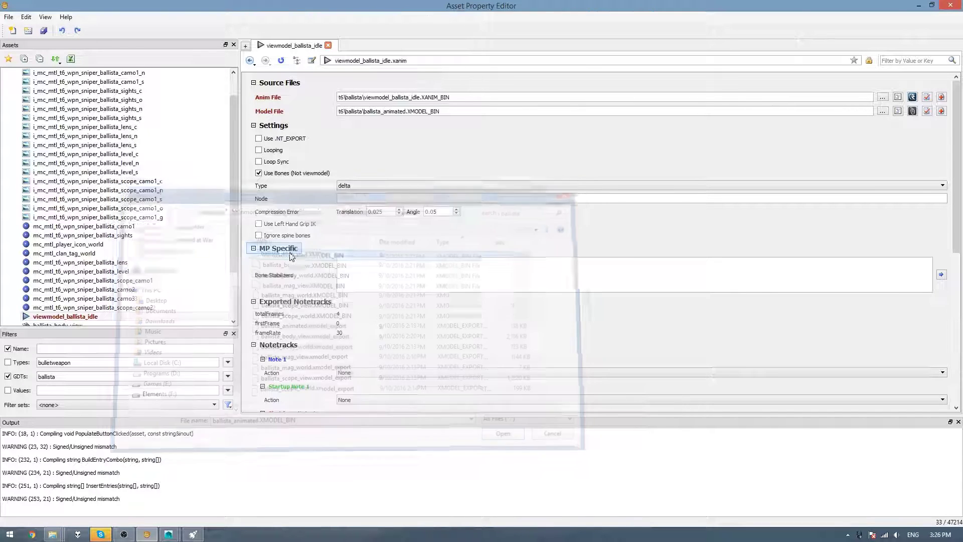
- Enable Looping, disable Use Bones, set the type to relative for the idle animation, and save it
{"action": "left_click", "coordinate": [266, 154]}
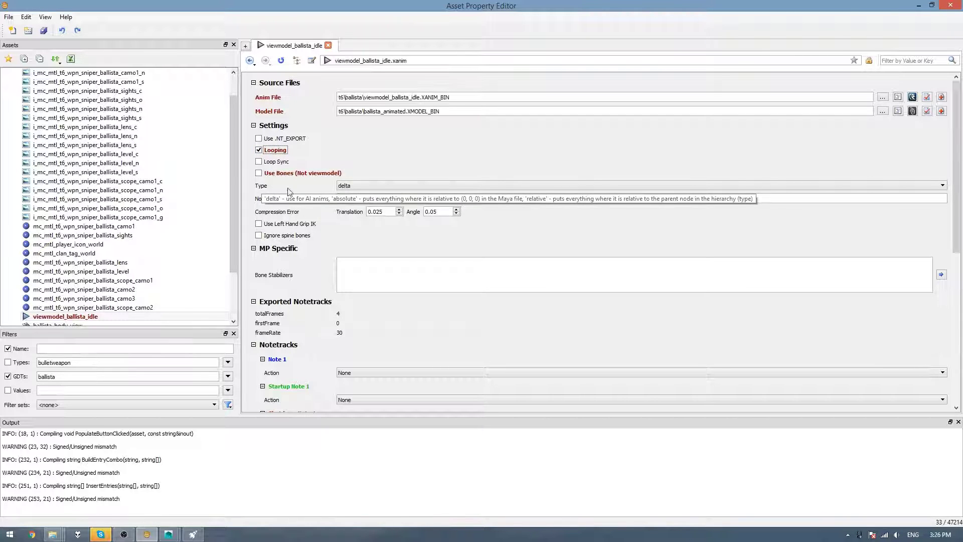
{"action": "left_click", "coordinate": [362, 186]}
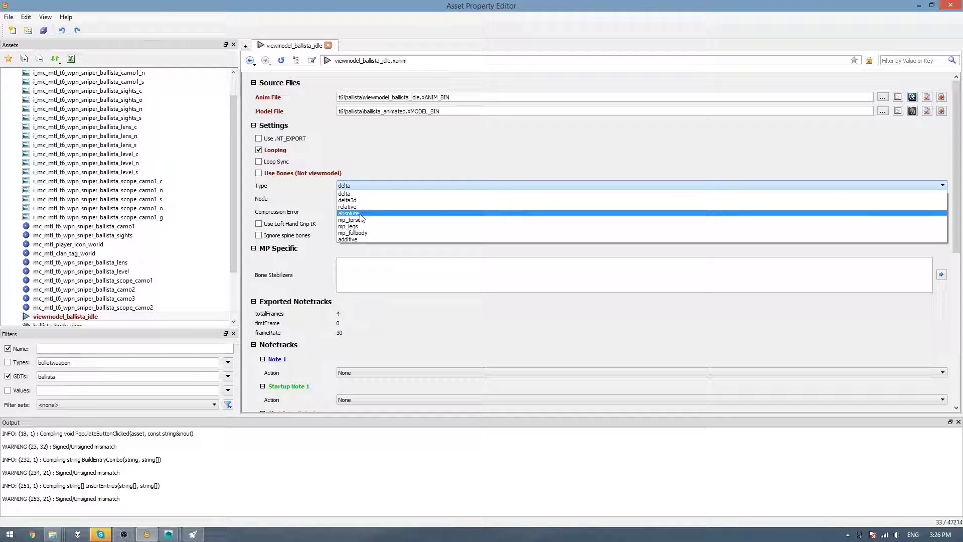
{"action": "left_click", "coordinate": [362, 207]}
{"action": "scroll", "coordinate": [326, 230], "scroll_direction": "down", "scroll_amount": 10}
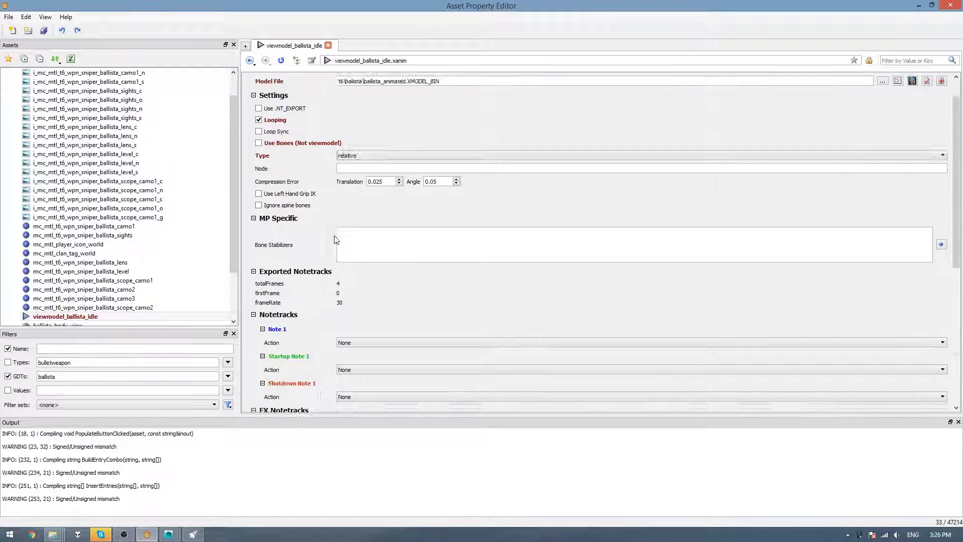
{"action": "scroll", "coordinate": [332, 243], "scroll_direction": "up", "scroll_amount": 10}
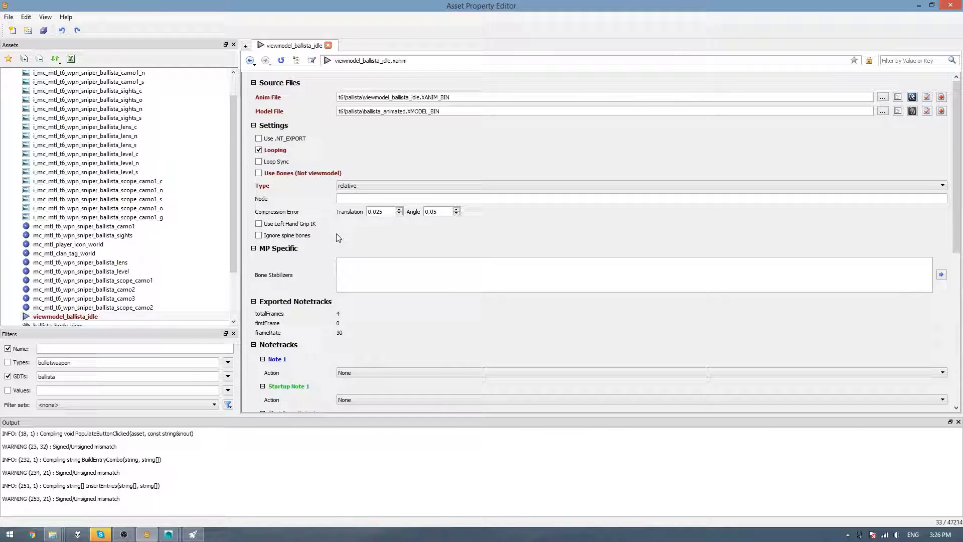
{"action": "key", "text": "ctrl+s"}
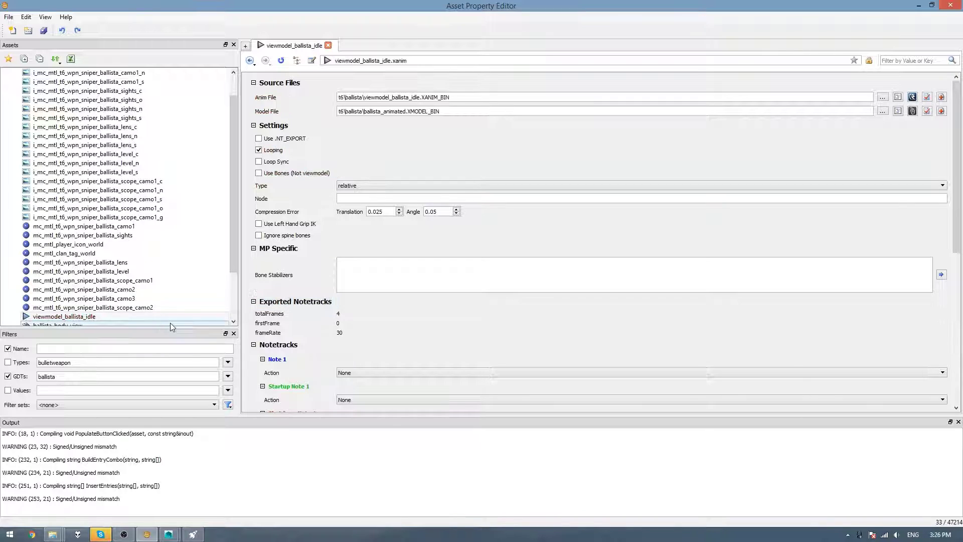
- Duplicate the idle asset as viewmodel_ballista_fire, first_raise, ads_up and ads_fire, pointing each anim file to its matching XANIM_BIN
{"action": "left_click", "coordinate": [124, 318]}
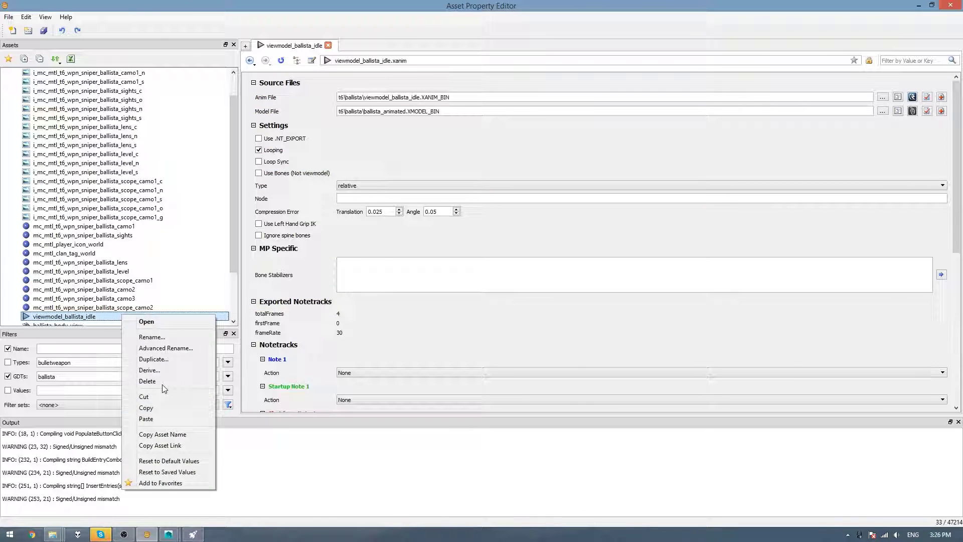
{"action": "left_click", "coordinate": [164, 360]}
{"action": "key", "text": "shift+Left"}
{"action": "key", "text": "shift+Left"}
{"action": "key", "text": "shift+Left"}
{"action": "key", "text": "shift+Left"}
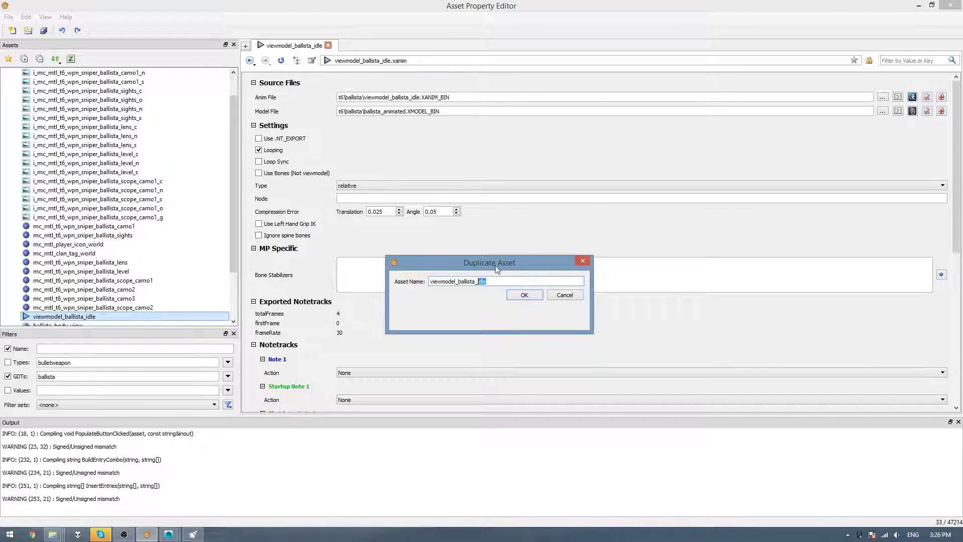
{"action": "type", "text": "fire"}
{"action": "key", "text": "Return"}
{"action": "type", "text": "first_raise"}
{"action": "key", "text": "Return"}
{"action": "type", "text": "ads_up"}
{"action": "key", "text": "Return"}
{"action": "type", "text": "fire"}
{"action": "key", "text": "Return"}
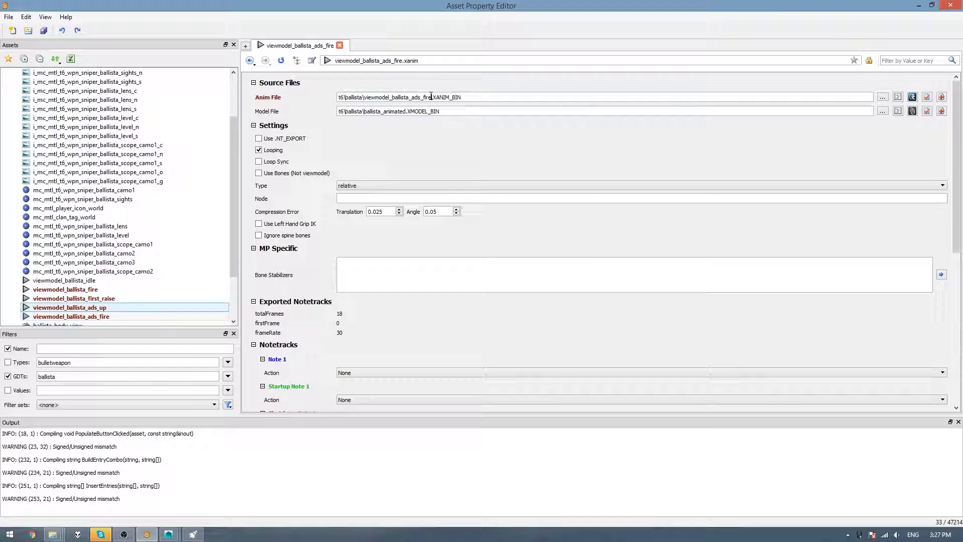
{"action": "type", "text": "fire"}
- Duplicate the animation asset as ads_rechamber, ads_down, rechamber, reload and reload_empty, matching each copy's anim file to its name
{"action": "right_click", "coordinate": [133, 319]}
{"action": "type", "text": "down"}
{"action": "key", "text": "Return"}
{"action": "type", "text": "rechamber"}
{"action": "key", "text": "Return"}
{"action": "type", "text": "reload"}
{"action": "left_click_drag", "start_coordinate": [428, 98], "coordinate": [448, 100]}
{"action": "type", "text": "reload_empty"}
{"action": "key", "text": "Return"}
- Finish the reload_empty anim file and create crawl_in, crawl_l, crawl_r, crawl_b, crawl_f and crawl_out duplicates with matching anim files
{"action": "type", "text": "_emptycrawl_in"}
{"action": "key", "text": "Return"}
{"action": "type", "text": "crawl_lcrawl_rbfout"}
- Create the pullout, pullout_quick, putaway, putaway_quick, sprint_in, sprint_loop and sprint_out duplicates with matching anim files
{"action": "right_click", "coordinate": [119, 316]}
{"action": "left_click", "coordinate": [155, 362]}
{"action": "type", "text": "pullout_quickputaway"}
{"action": "key", "text": "Return"}
{"action": "type", "text": "tawayputaway_quicksprint_insprint_loop"}
{"action": "right_click", "coordinate": [125, 318]}
{"action": "left_click", "coordinate": [156, 362]}
{"action": "type", "text": "sprint_out"}
- Disable Looping on the ballista animations that play only once and save the changes
{"action": "left_click", "coordinate": [261, 151]}
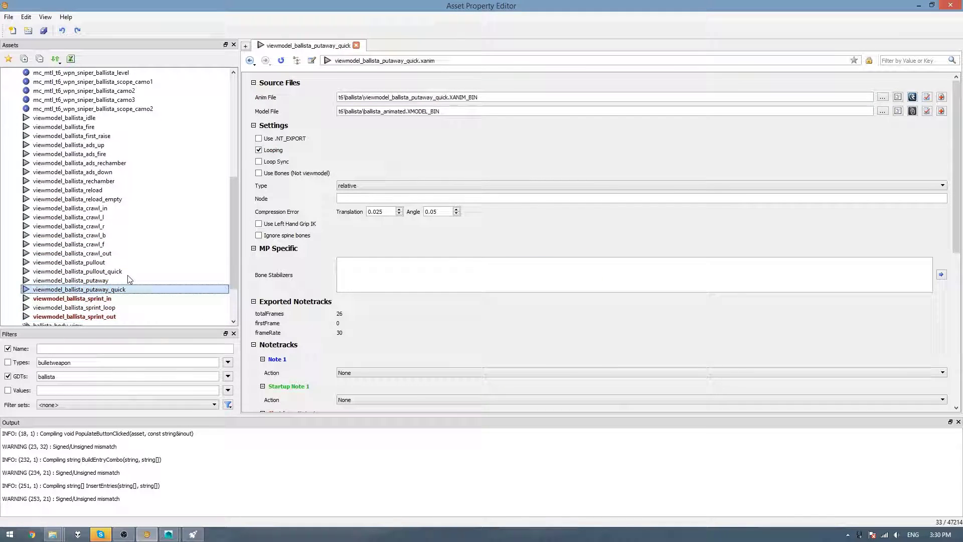
{"action": "left_click", "coordinate": [69, 244]}
{"action": "left_click", "coordinate": [64, 127], "text": "shift"}
{"action": "left_click", "coordinate": [273, 93]}
{"action": "mouse_move", "coordinate": [404, 407]}
{"action": "left_mouse_down"}
{"action": "mouse_move", "coordinate": [566, 396]}
{"action": "mouse_move", "coordinate": [829, 407]}
{"action": "left_mouse_up"}
{"action": "key", "text": "ctrl+s"}
- Check the settings of several ballista animations, then examine the AssetViewer preview options of viewmodel_ballista_idle
{"action": "scroll", "coordinate": [179, 206], "scroll_direction": "down", "scroll_amount": 1}
{"action": "left_click", "coordinate": [176, 244]}
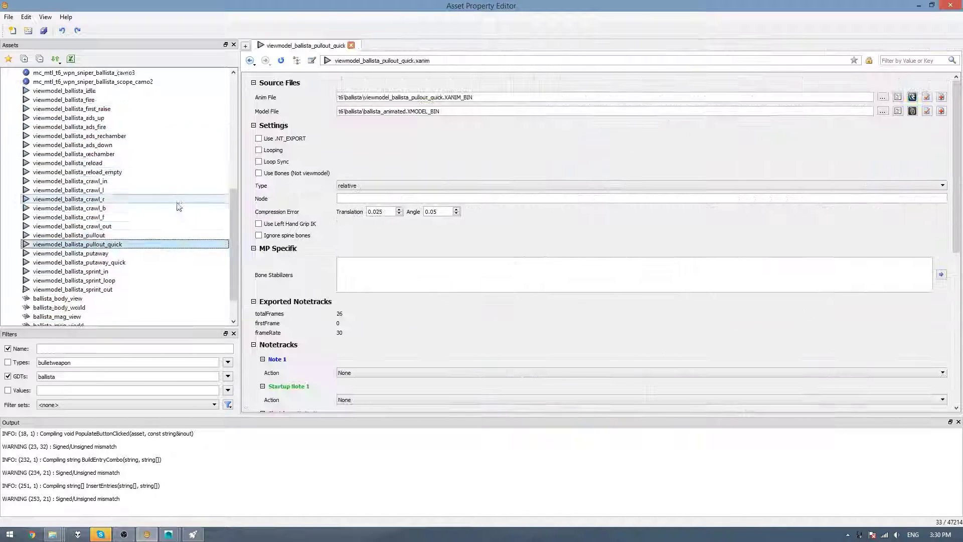
{"action": "scroll", "coordinate": [179, 206], "scroll_direction": "down", "scroll_amount": 3}
{"action": "left_click", "coordinate": [137, 163]}
{"action": "left_click", "coordinate": [70, 244]}
{"action": "left_click", "coordinate": [73, 263]}
{"action": "scroll", "coordinate": [101, 201], "scroll_direction": "up", "scroll_amount": 2}
{"action": "left_click", "coordinate": [103, 118]}
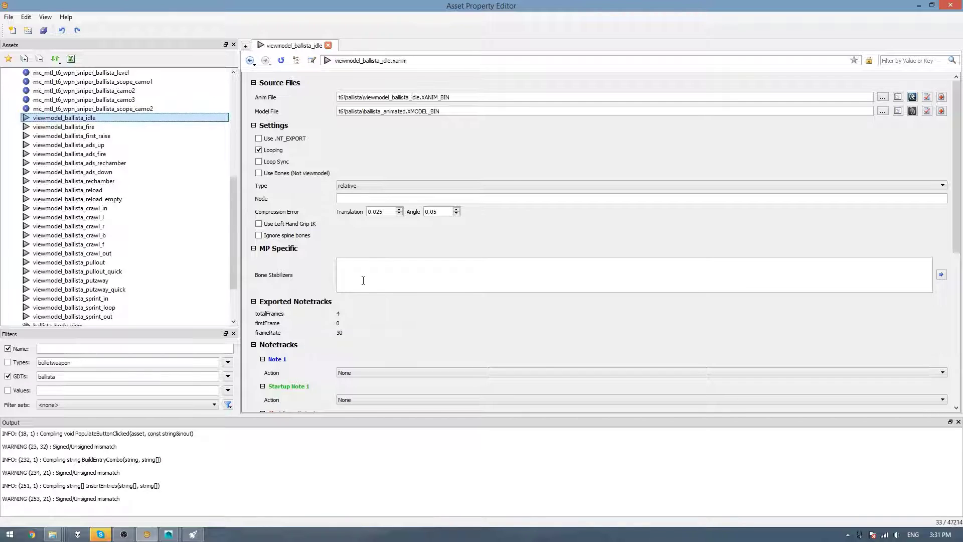
{"action": "scroll", "coordinate": [363, 278], "scroll_direction": "down", "scroll_amount": 3}
{"action": "scroll", "coordinate": [373, 288], "scroll_direction": "down", "scroll_amount": 4}
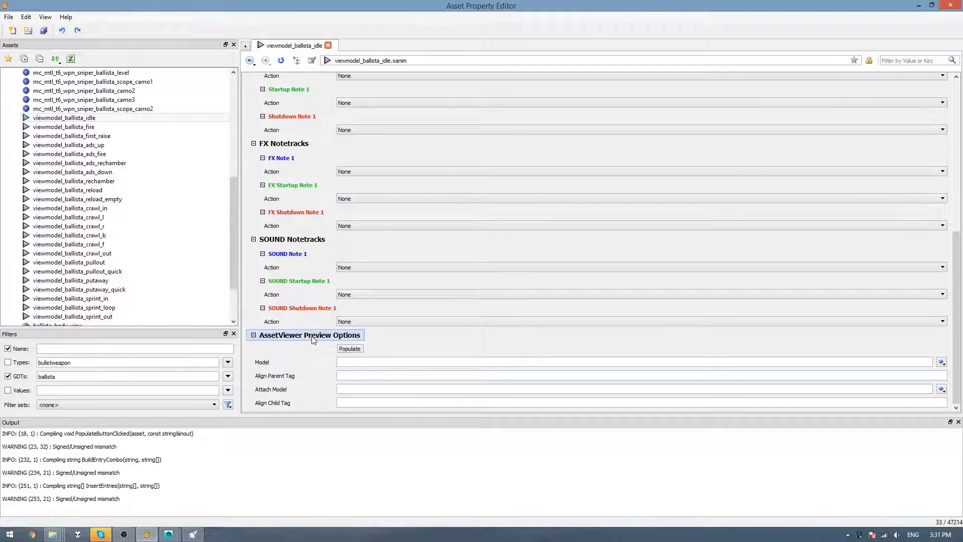
- Duplicate the ballista_scope_world model as ballista_animated
{"action": "scroll", "coordinate": [233, 222], "scroll_direction": "down", "scroll_amount": 3}
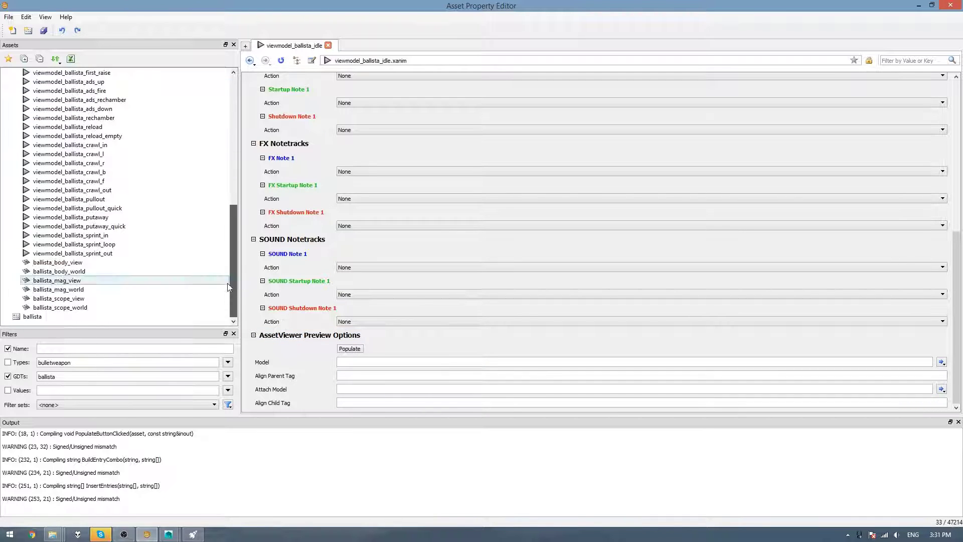
{"action": "left_click", "coordinate": [108, 310]}
{"action": "right_click", "coordinate": [108, 309]}
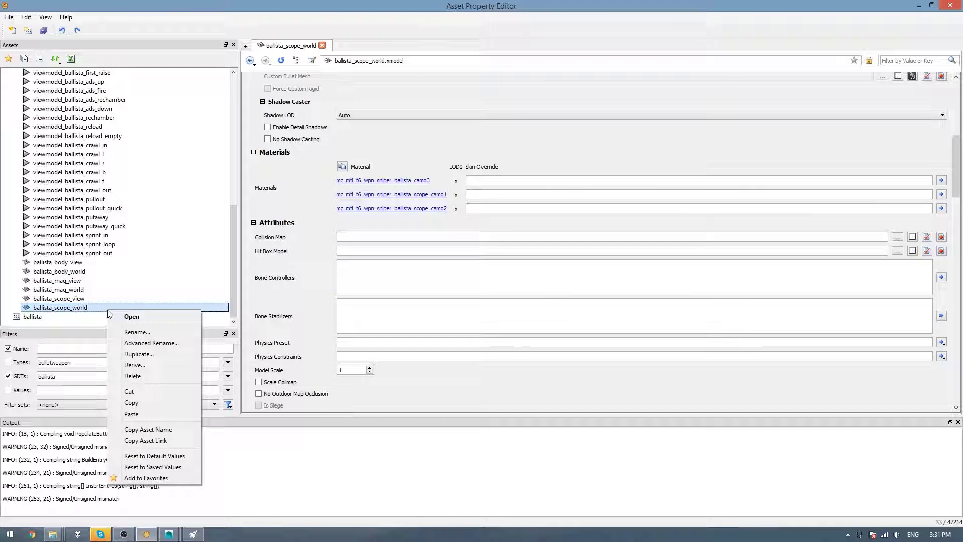
{"action": "left_click", "coordinate": [146, 354]}
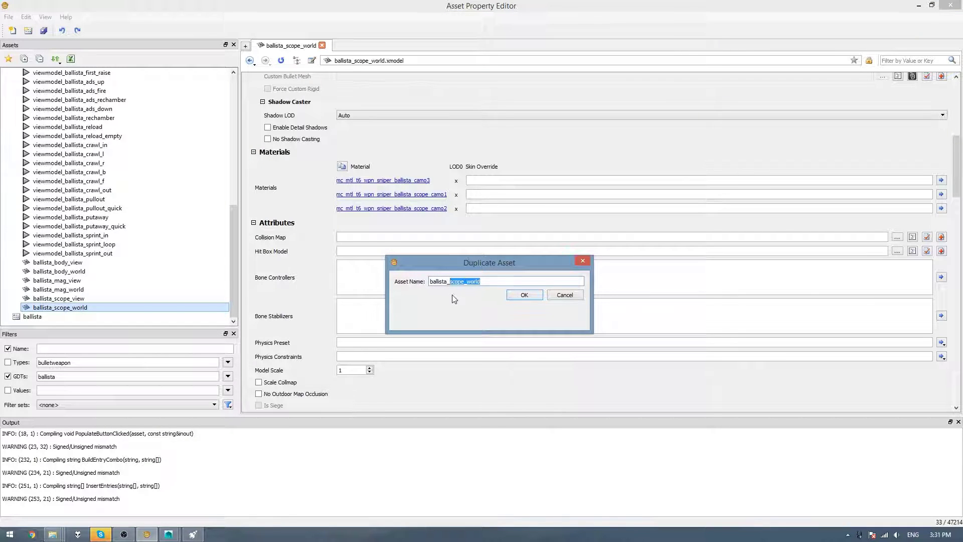
{"action": "type", "text": "ballista_animated"}
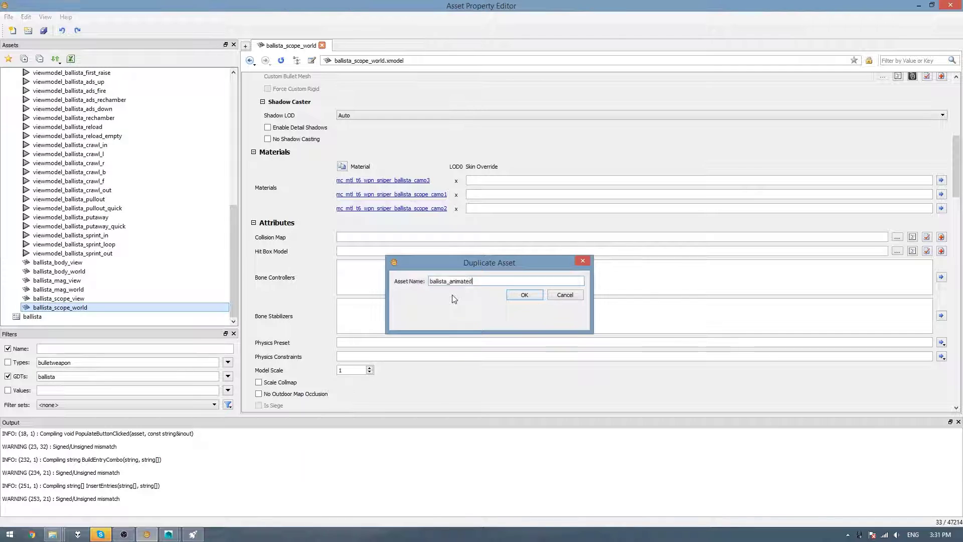
{"action": "key", "text": "Return"}
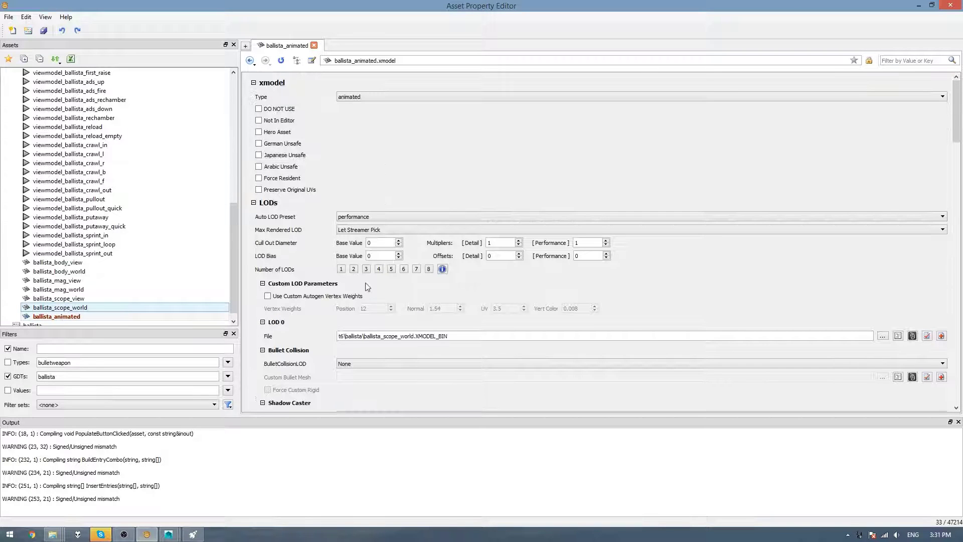
- Set the LOD 0 file of ballista_animated to t6\ballista\ballista_animated.XMODEL_BIN
{"action": "left_click", "coordinate": [883, 336]}
{"action": "left_click", "coordinate": [318, 250]}
{"action": "double_click", "coordinate": [316, 250]}
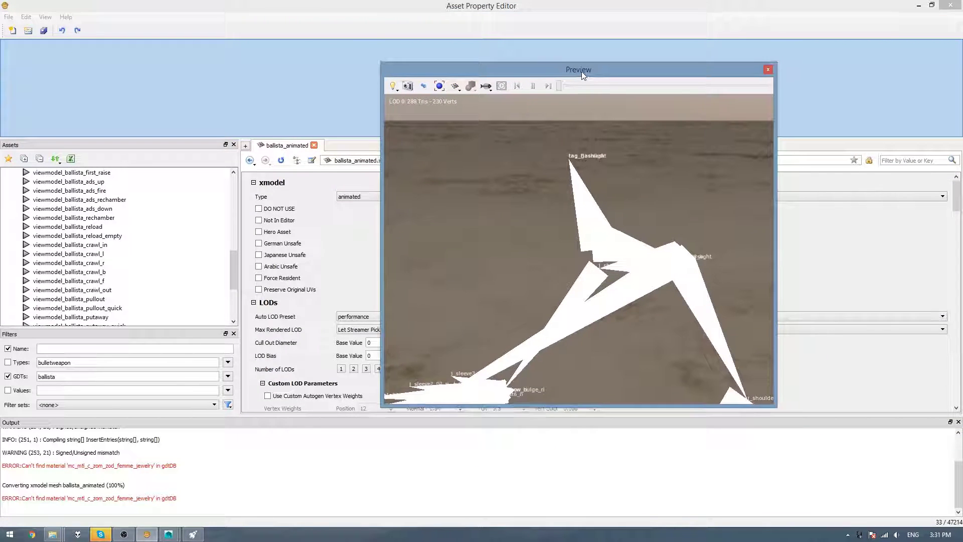
- Turn off the bone overlay in the ballista_animated preview to inspect the model, and save the asset
{"action": "left_click_drag", "start_coordinate": [582, 71], "coordinate": [510, 157]}
{"action": "right_click", "coordinate": [524, 210]}
{"action": "mouse_move", "coordinate": [566, 240]}
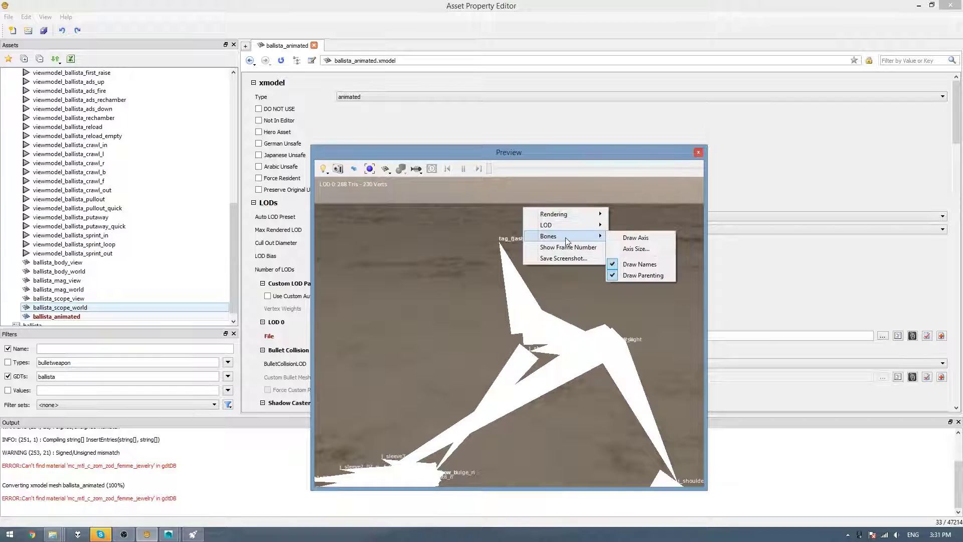
{"action": "left_click", "coordinate": [638, 276]}
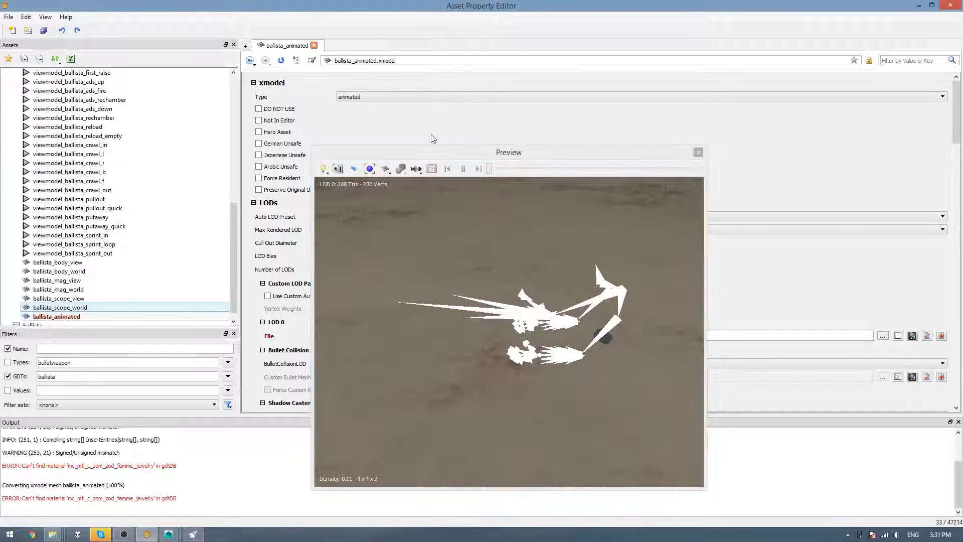
{"action": "left_click_drag", "start_coordinate": [445, 152], "coordinate": [511, 155]}
{"action": "key", "text": "Escape"}
{"action": "left_click", "coordinate": [435, 148]}
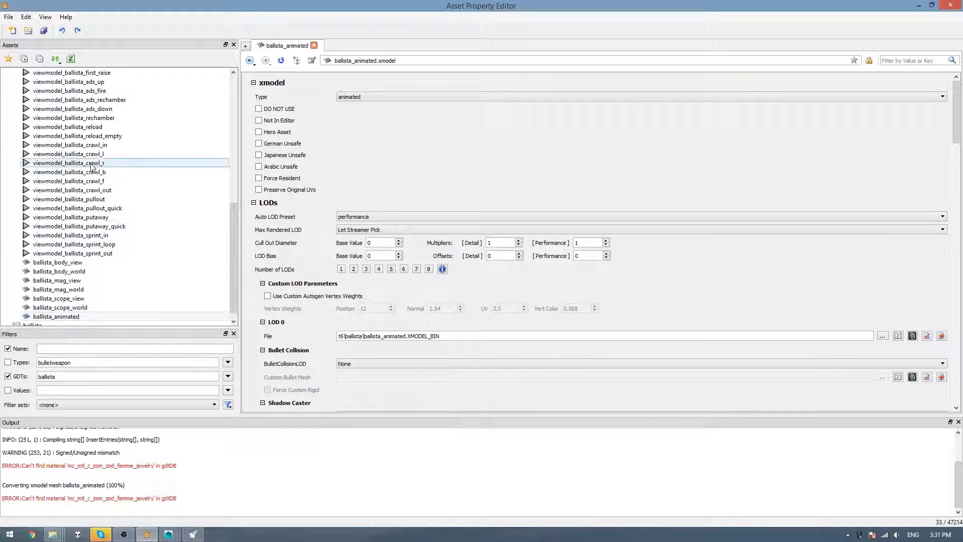
- Set the AssetViewer preview model of viewmodel_ballista_first_raise to ballista_animated
{"action": "left_click", "coordinate": [115, 74]}
{"action": "scroll", "coordinate": [420, 274], "scroll_direction": "down", "scroll_amount": 3}
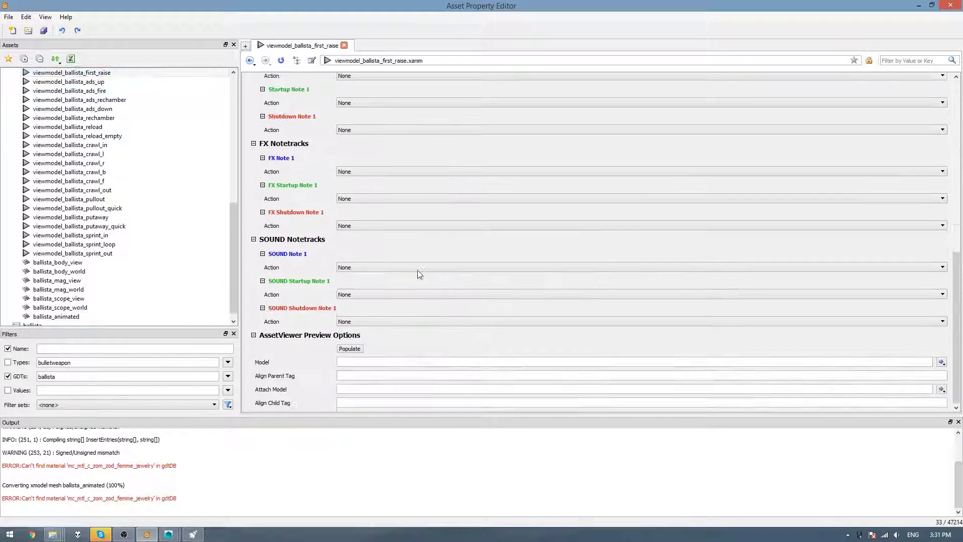
{"action": "left_click", "coordinate": [353, 361]}
{"action": "type", "text": "ballista_ani"}
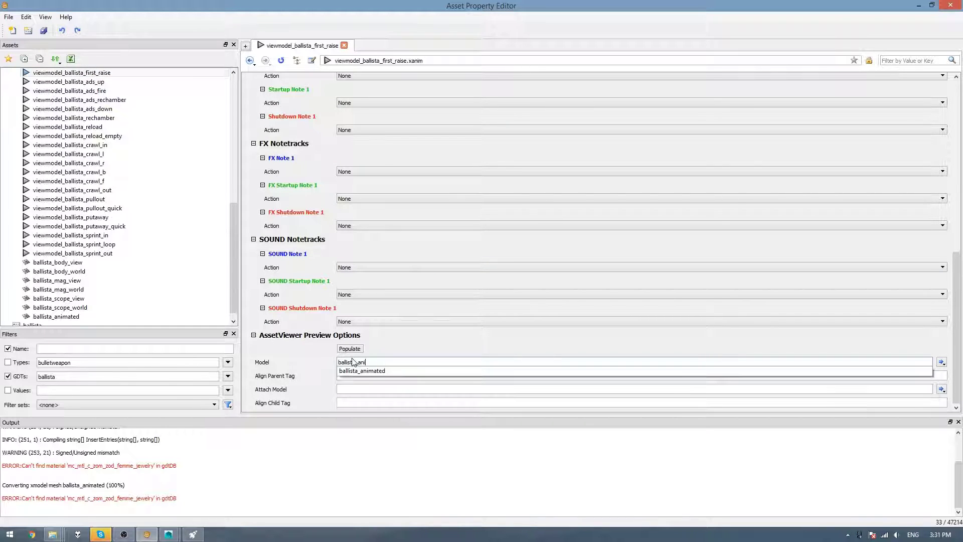
{"action": "key", "text": "Down"}
{"action": "key", "text": "Return"}
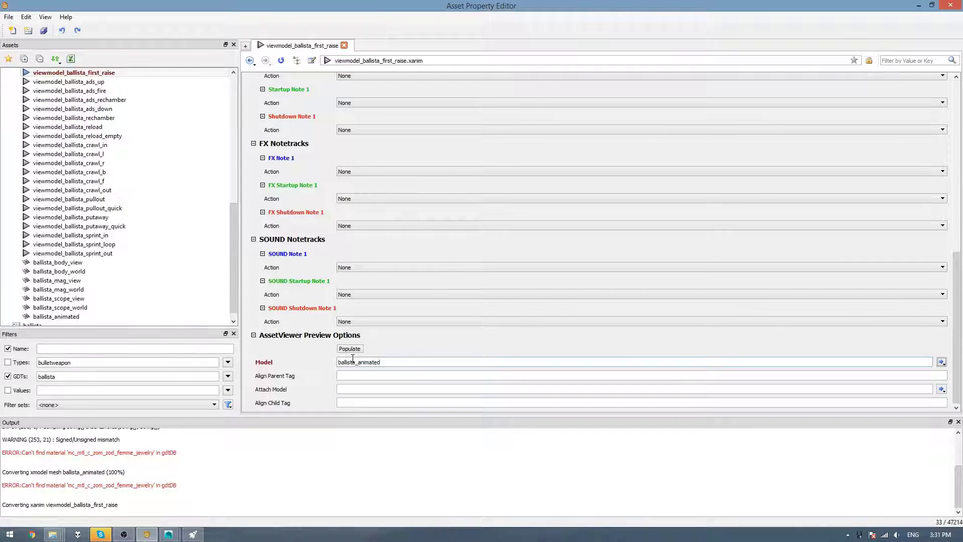
- Set the first_raise preview's Align Parent Tag to tag_weapon_right and Attach Model to ballista_body_view, and save
{"action": "left_click", "coordinate": [371, 388]}
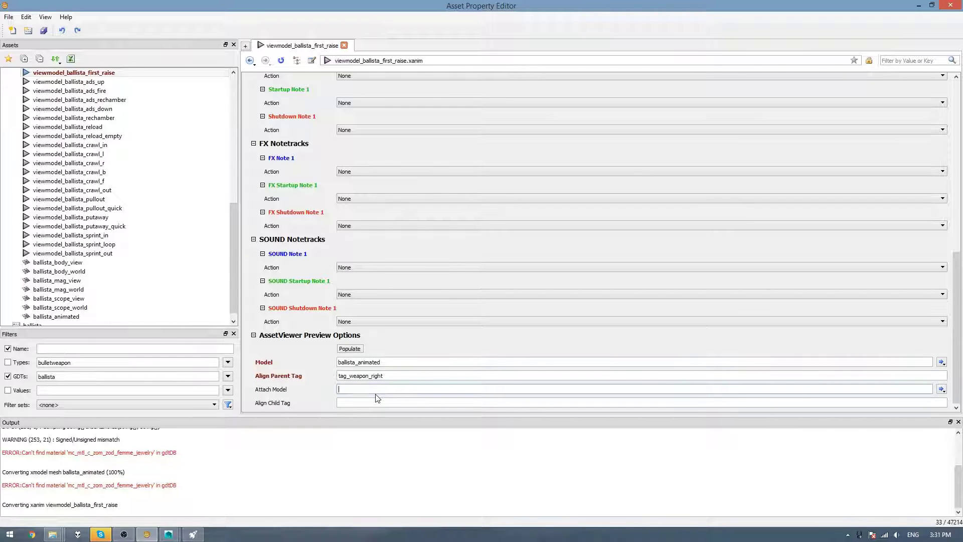
{"action": "type", "text": "ballista"}
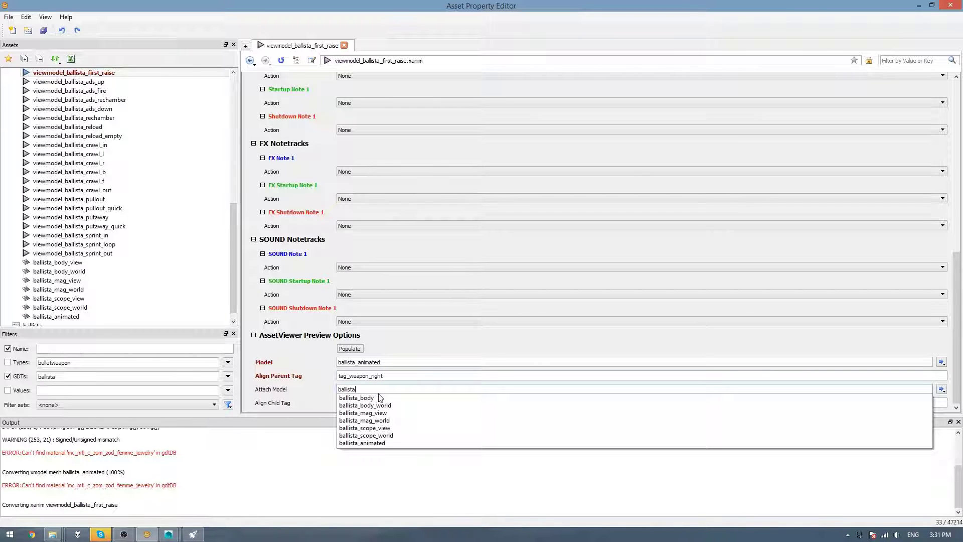
{"action": "left_click", "coordinate": [376, 398]}
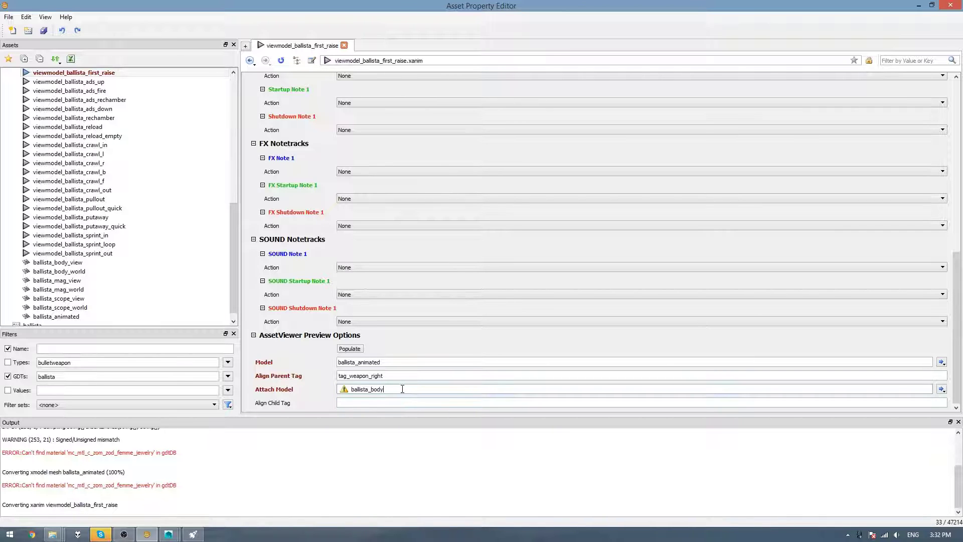
{"action": "key", "text": "ctrl+s"}
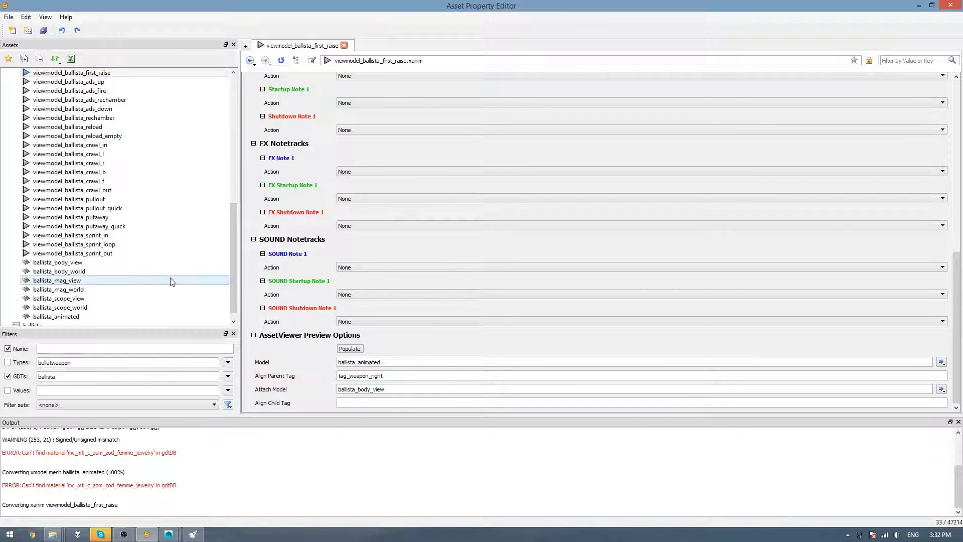
- Set the Align Child Tag of viewmodel_ballista_first_raise to tag_weapon, save, and reopen the animation
{"action": "left_click", "coordinate": [121, 266]}
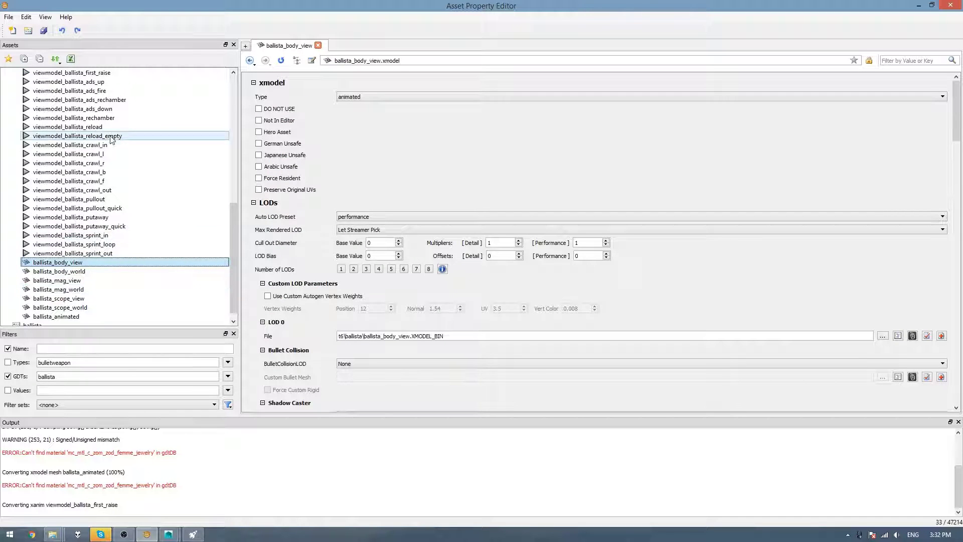
{"action": "left_click", "coordinate": [119, 81]}
{"action": "left_click", "coordinate": [119, 73]}
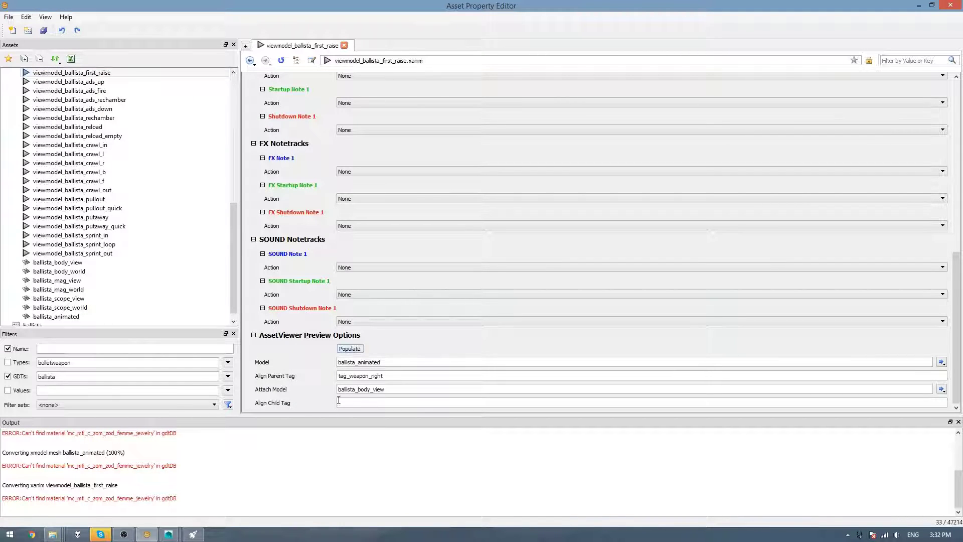
{"action": "left_click", "coordinate": [361, 402]}
{"action": "type", "text": "tag_weapon"}
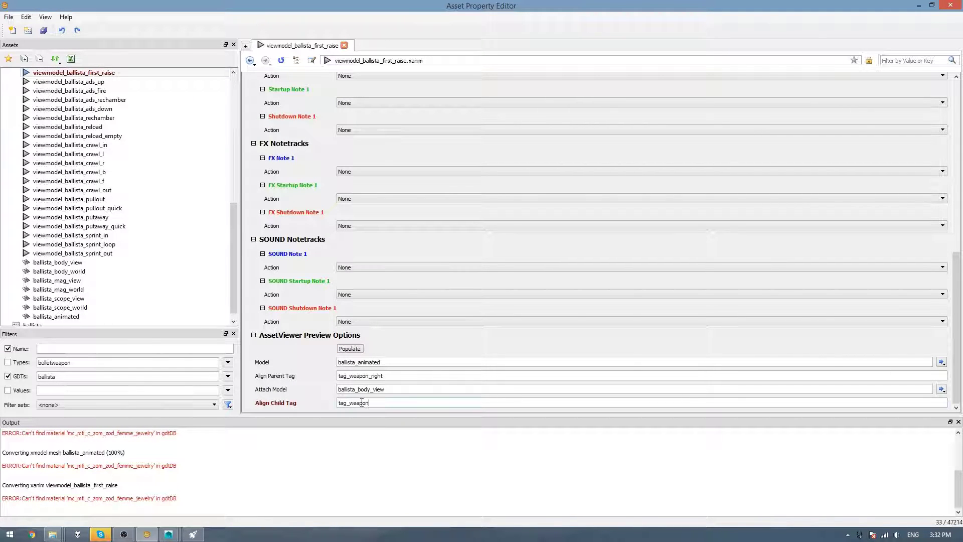
{"action": "key", "text": "ctrl+s"}
{"action": "scroll", "coordinate": [100, 189], "scroll_direction": "up", "scroll_amount": 3}
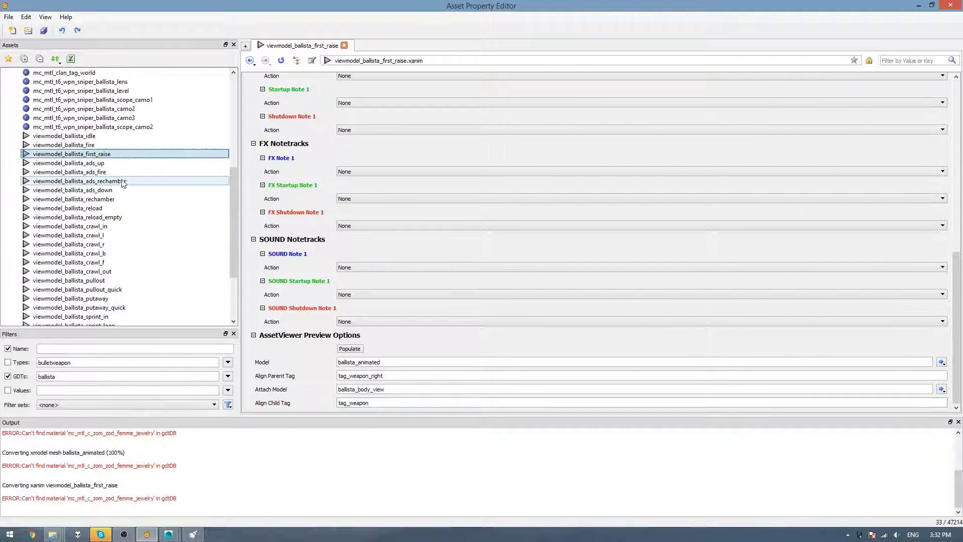
{"action": "left_click", "coordinate": [108, 156]}
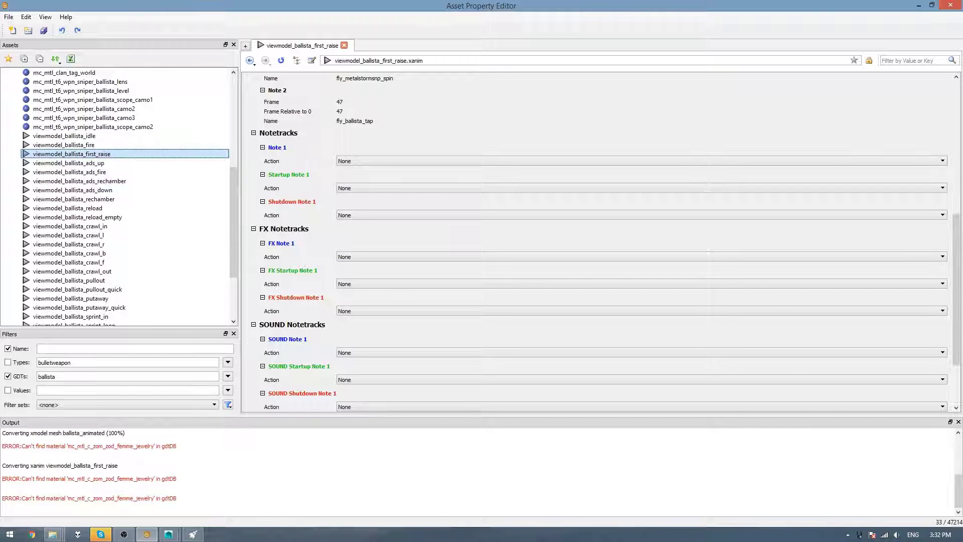